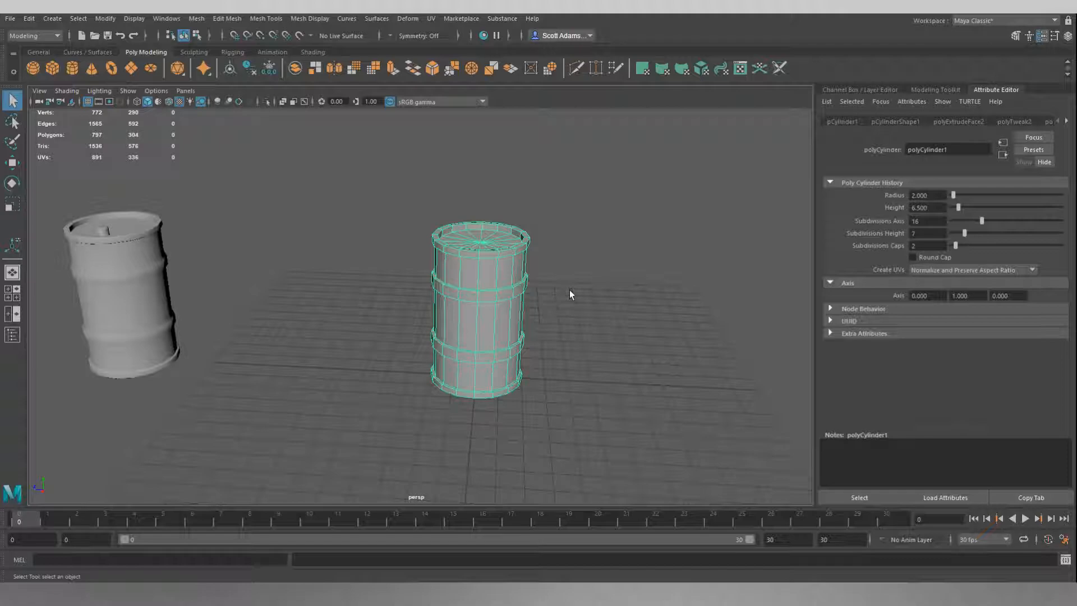
# Step: Examine the barrel model's rims, caps and raised bands from above, below and the sides
pyautogui.moveTo(596, 341)
pyautogui.keyDown('alt'); pyautogui.mouseDown()
pyautogui.moveTo(587, 318)
pyautogui.moveTo(577, 330)
pyautogui.mouseUp(); pyautogui.keyUp('alt')
pyautogui.keyDown('alt'); pyautogui.moveTo(543, 298); pyautogui.dragTo(587, 252); pyautogui.keyUp('alt')
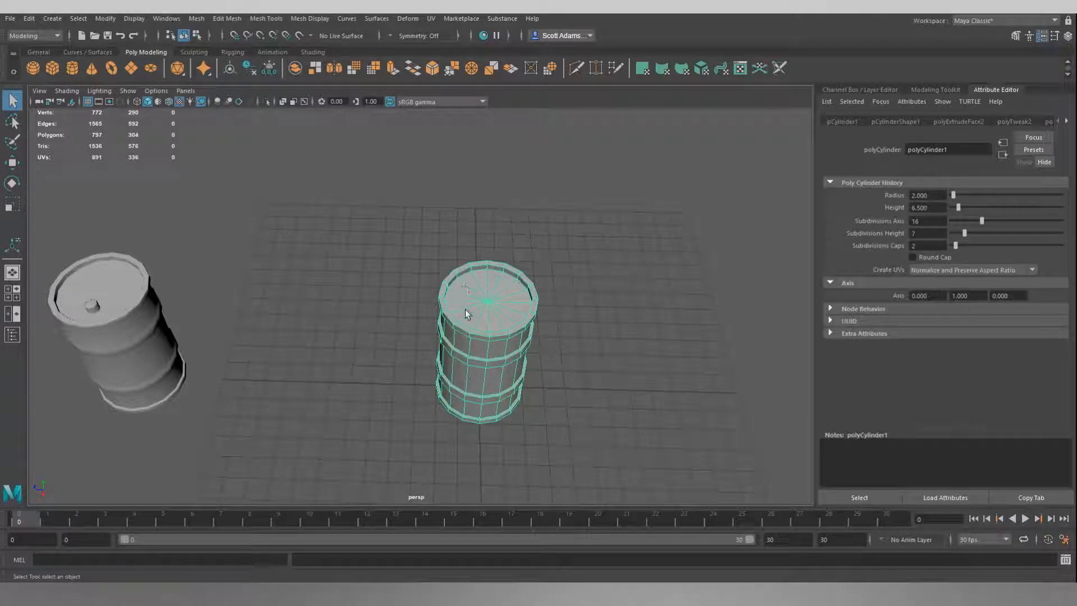
pyautogui.moveTo(621, 263)
pyautogui.keyDown('alt'); pyautogui.mouseDown()
pyautogui.moveTo(601, 234)
pyautogui.moveTo(606, 206)
pyautogui.moveTo(630, 220)
pyautogui.moveTo(640, 272)
pyautogui.moveTo(608, 253)
pyautogui.mouseUp(); pyautogui.keyUp('alt')
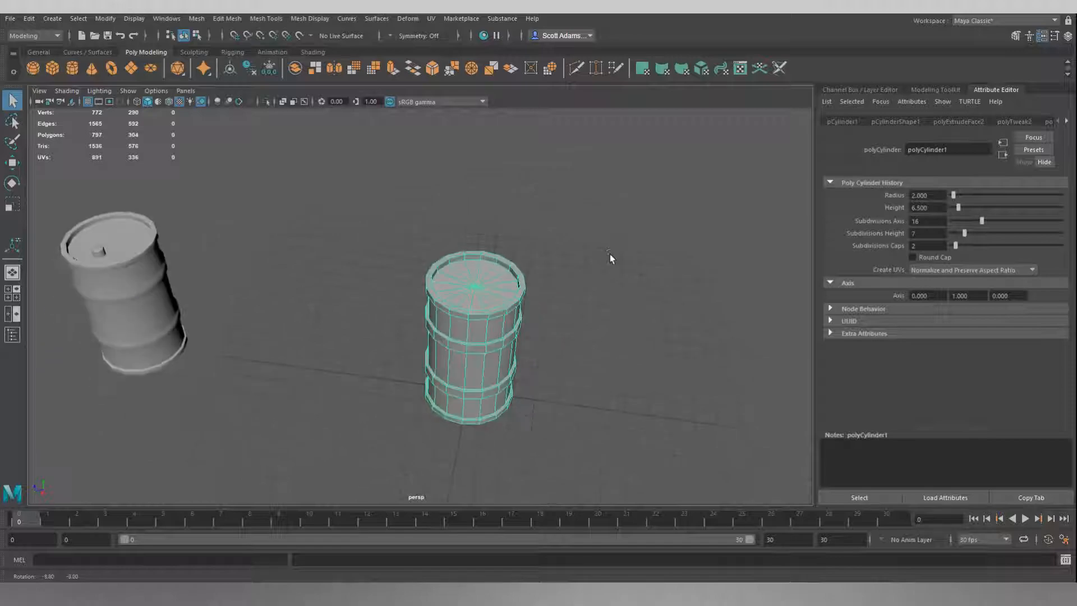
pyautogui.keyDown('alt'); pyautogui.moveTo(486, 282); pyautogui.dragTo(579, 221); pyautogui.keyUp('alt')
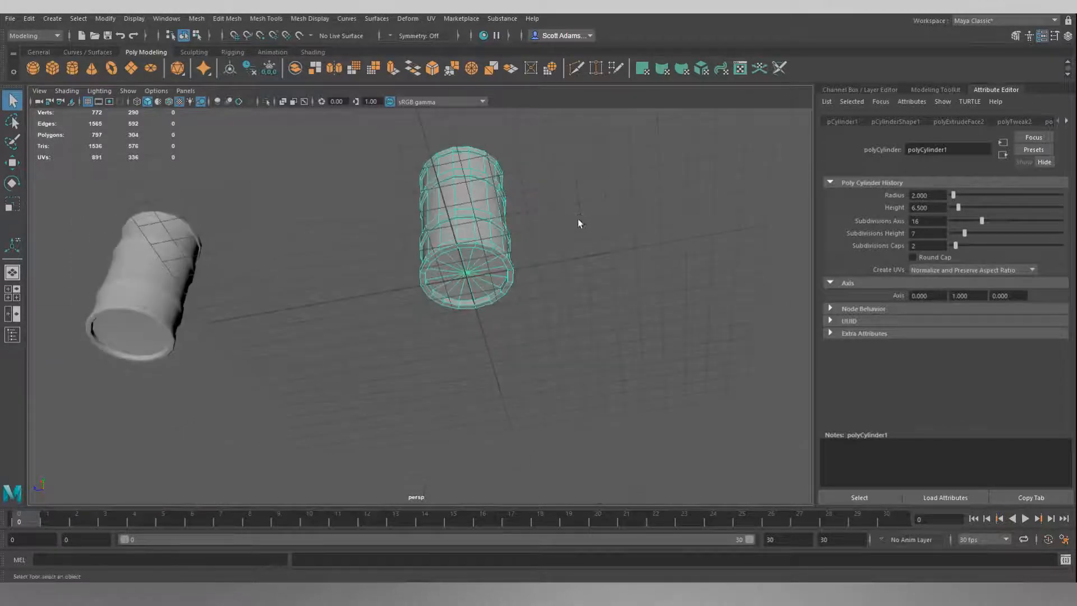
pyautogui.keyDown('alt'); pyautogui.moveTo(519, 271); pyautogui.dragTo(643, 259); pyautogui.keyUp('alt')
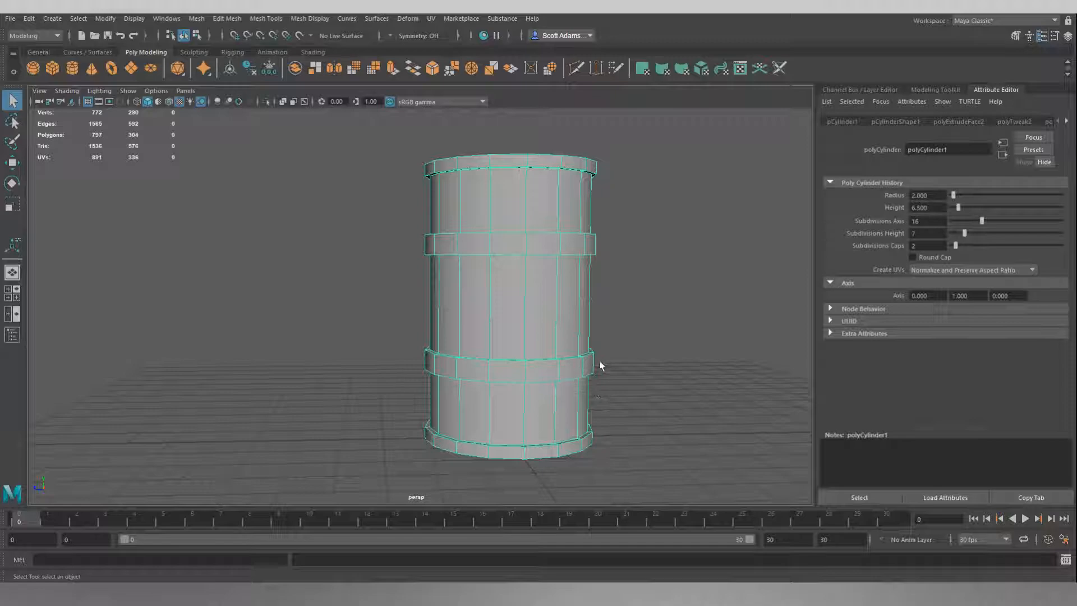
pyautogui.keyDown('alt'); pyautogui.moveTo(591, 349); pyautogui.dragTo(642, 272); pyautogui.keyUp('alt')
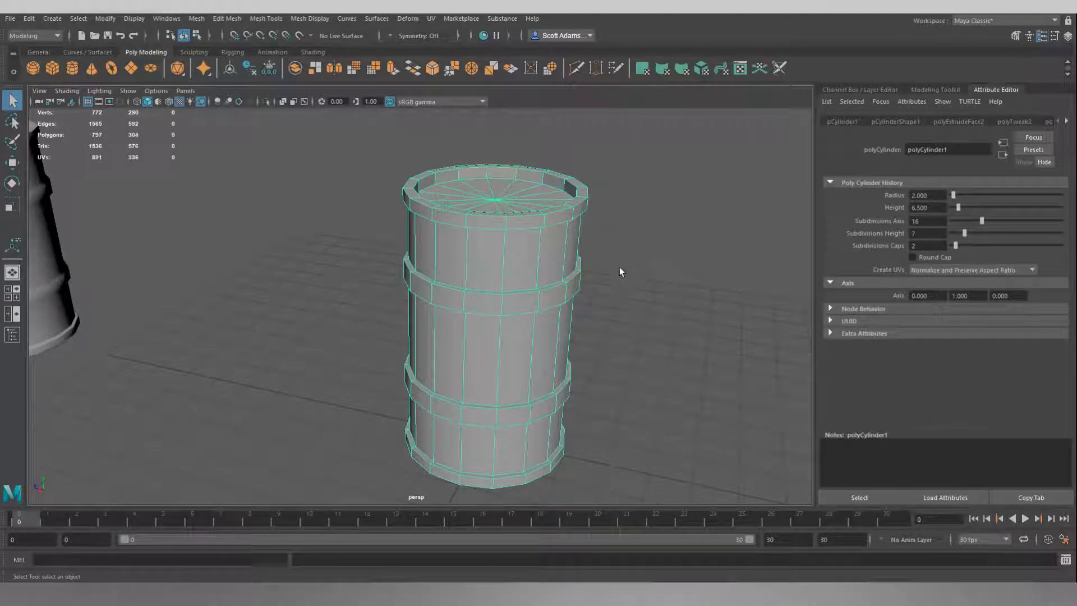
pyautogui.moveTo(649, 306)
pyautogui.keyDown('alt'); pyautogui.mouseDown()
pyautogui.moveTo(598, 312)
pyautogui.moveTo(582, 301)
pyautogui.moveTo(649, 293)
pyautogui.moveTo(678, 310)
pyautogui.moveTo(721, 312)
pyautogui.moveTo(686, 279)
pyautogui.moveTo(642, 284)
pyautogui.moveTo(654, 299)
pyautogui.mouseUp(); pyautogui.keyUp('alt')
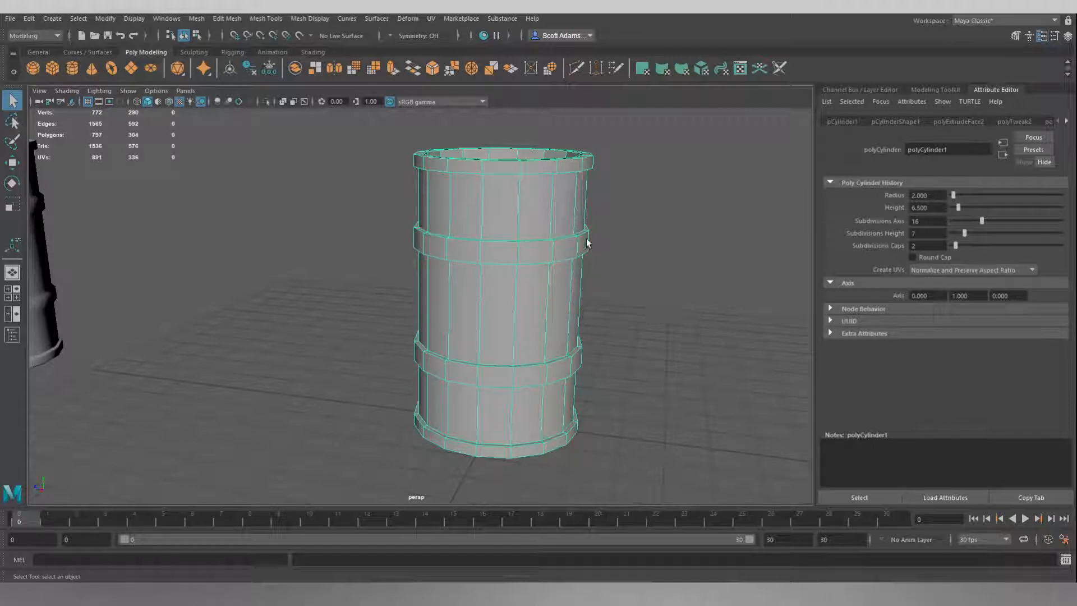
pyautogui.moveTo(645, 282)
pyautogui.keyDown('alt'); pyautogui.mouseDown()
pyautogui.moveTo(605, 300)
pyautogui.moveTo(646, 289)
pyautogui.mouseUp(); pyautogui.keyUp('alt')
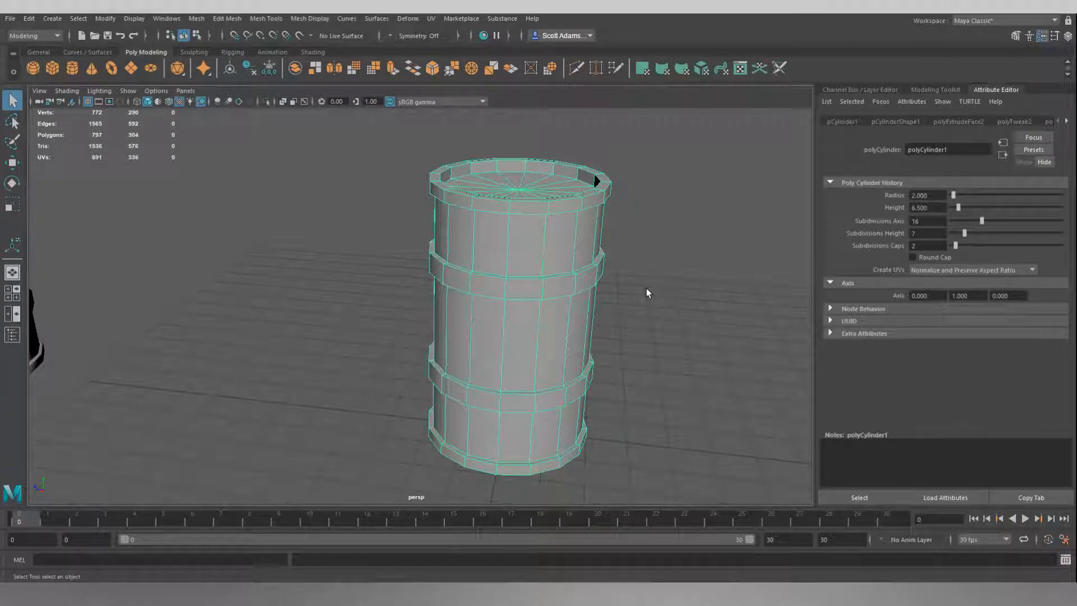
pyautogui.keyDown('alt'); pyautogui.moveTo(597, 181); pyautogui.dragTo(604, 207); pyautogui.keyUp('alt')
# Step: Switch the barrel to edge selection and select all the edge loops of its top rim, including the inner and underside loops
pyautogui.rightClick(612, 190)
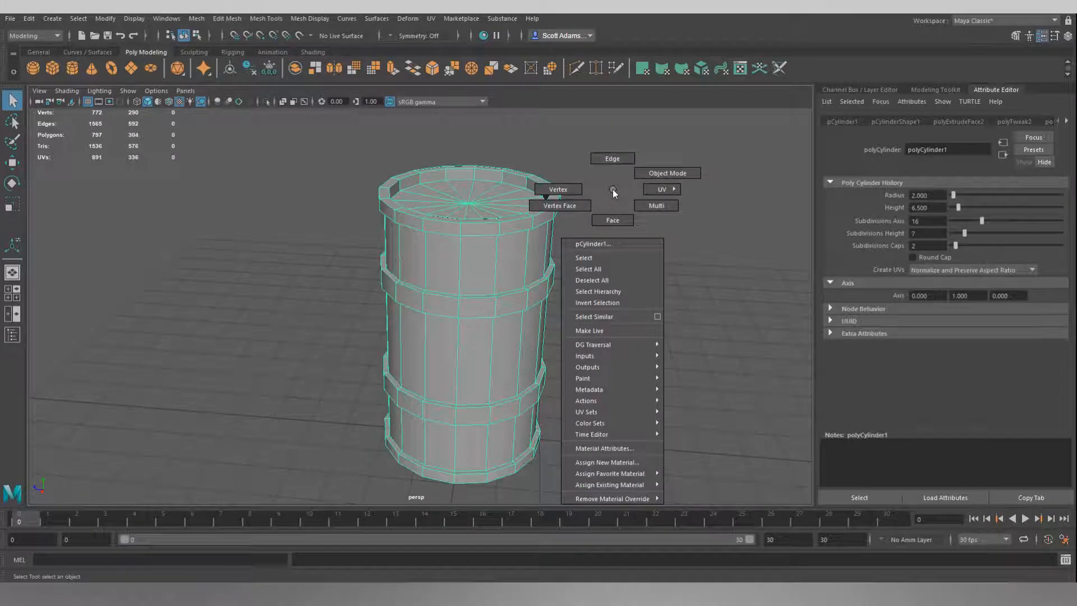
pyautogui.click(612, 160)
pyautogui.keyDown('alt'); pyautogui.moveTo(611, 161); pyautogui.dragTo(553, 185); pyautogui.keyUp('alt')
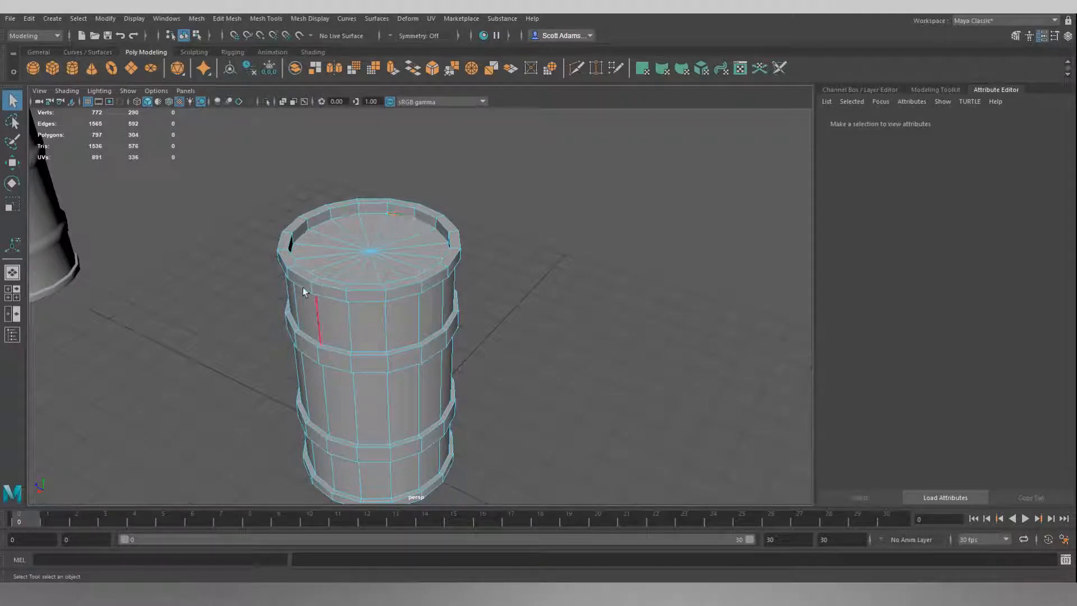
pyautogui.keyDown('alt'); pyautogui.moveTo(403, 214); pyautogui.dragTo(473, 220); pyautogui.keyUp('alt')
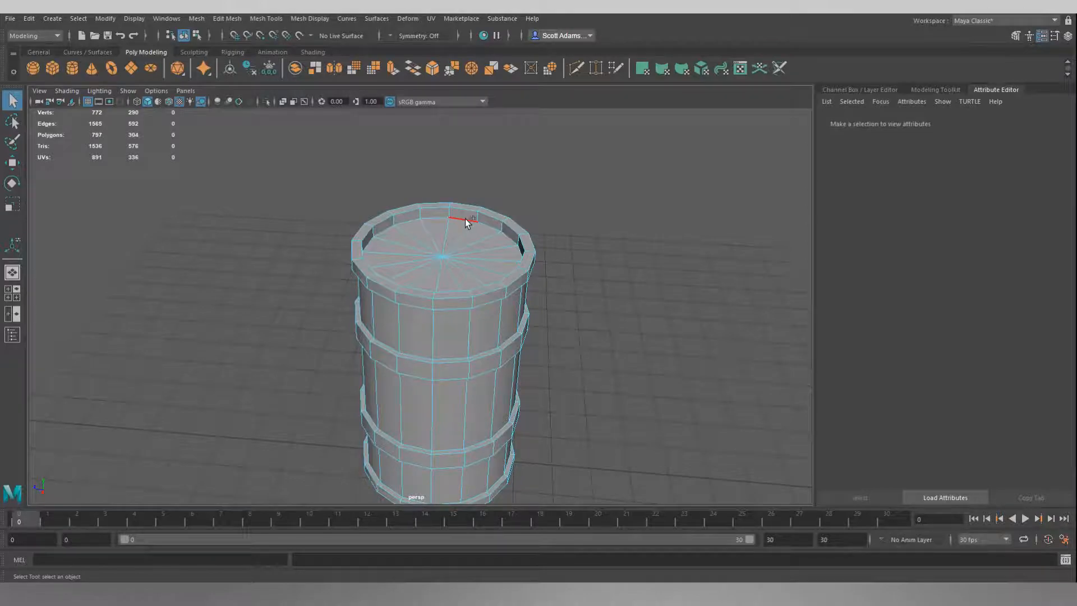
pyautogui.doubleClick(463, 223)
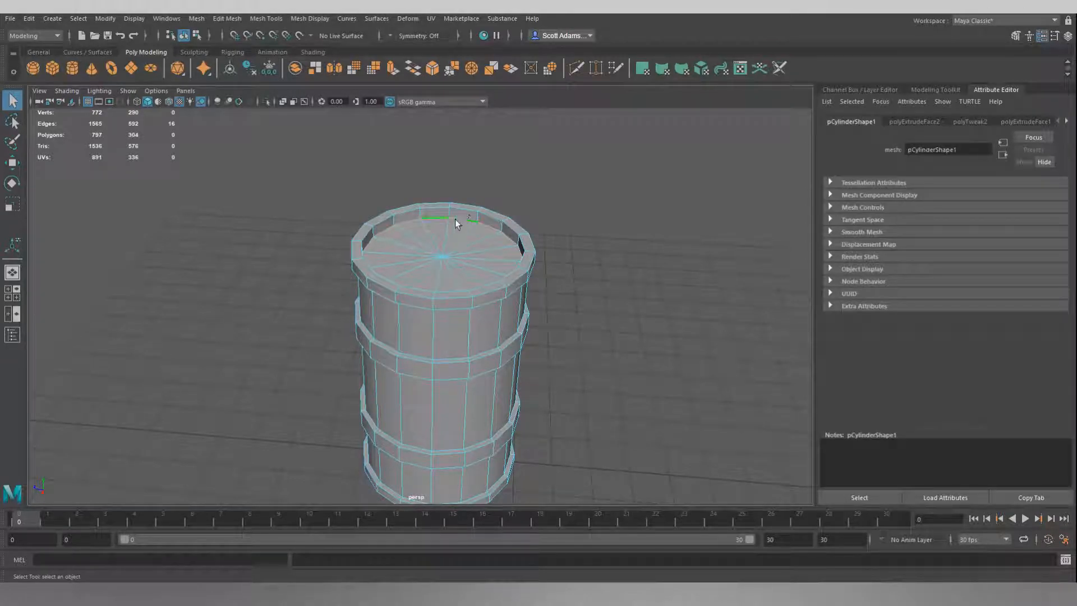
pyautogui.moveTo(631, 191)
pyautogui.keyDown('alt'); pyautogui.mouseDown()
pyautogui.moveTo(741, 197)
pyautogui.moveTo(613, 219)
pyautogui.moveTo(634, 185)
pyautogui.mouseUp(); pyautogui.keyUp('alt')
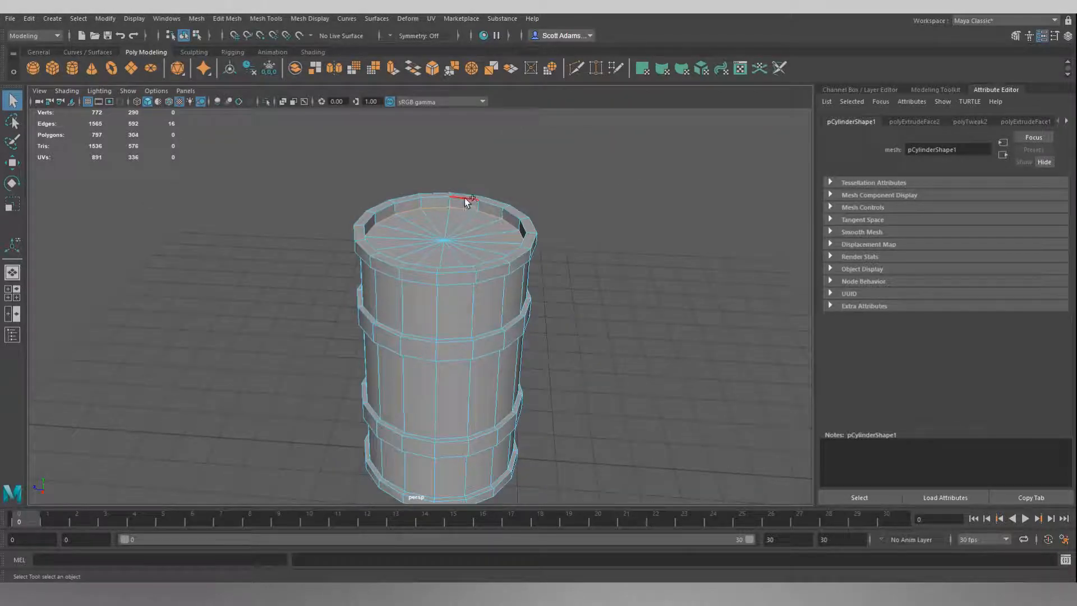
pyautogui.keyDown('shift'); pyautogui.doubleClick(517, 256); pyautogui.keyUp('shift')
pyautogui.keyDown('alt'); pyautogui.moveTo(605, 213); pyautogui.dragTo(620, 232); pyautogui.keyUp('alt')
pyautogui.scroll(5, 591, 157)
pyautogui.scroll(-4, 617, 247)
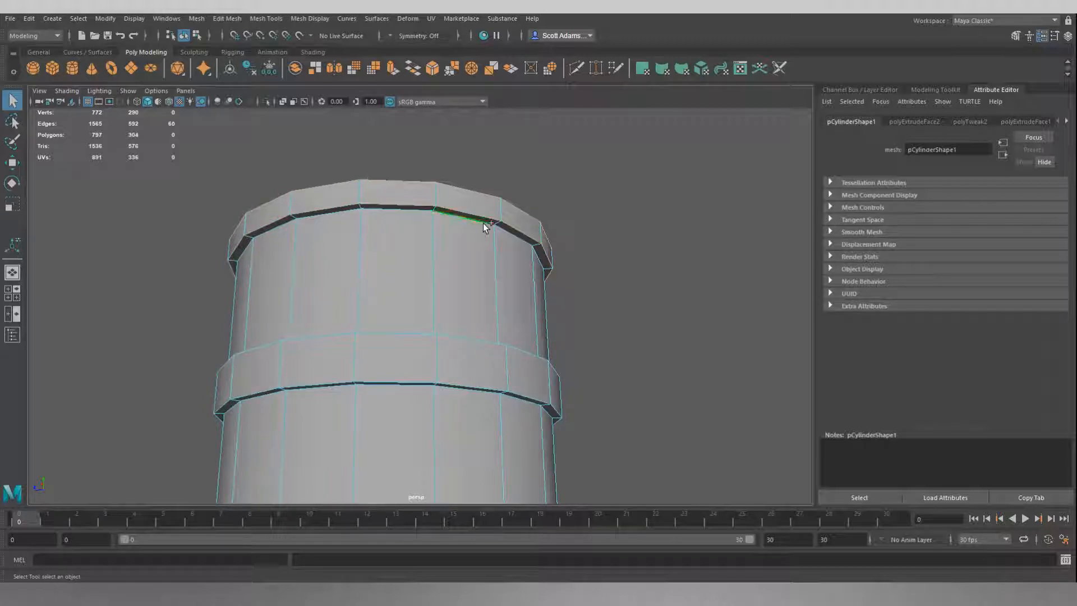
pyautogui.keyDown('alt'); pyautogui.moveTo(644, 267); pyautogui.dragTo(512, 268); pyautogui.keyUp('alt')
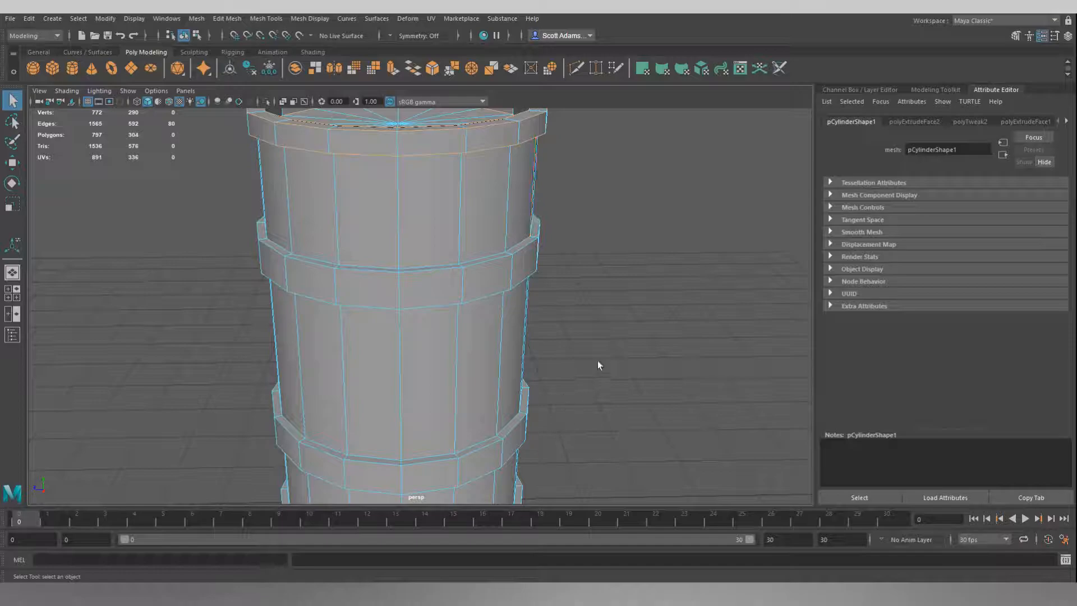
# Step: Add the matching edge loops of the barrel's bottom rim, including the inner and underside loops, to the selection
pyautogui.keyDown('alt'); pyautogui.moveTo(600, 360); pyautogui.dragTo(579, 168, button='middle'); pyautogui.keyUp('alt')
pyautogui.scroll(3, 527, 274)
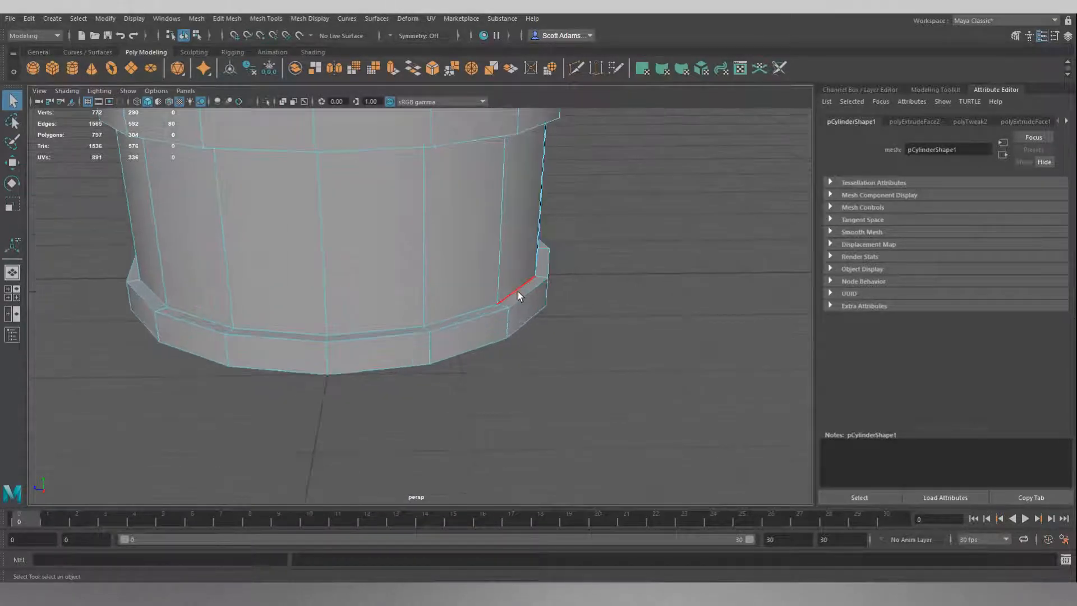
pyautogui.doubleClick(517, 286)
pyautogui.keyDown('shift'); pyautogui.doubleClick(536, 318); pyautogui.keyUp('shift')
pyautogui.keyDown('alt'); pyautogui.moveTo(549, 392); pyautogui.dragTo(528, 293); pyautogui.keyUp('alt')
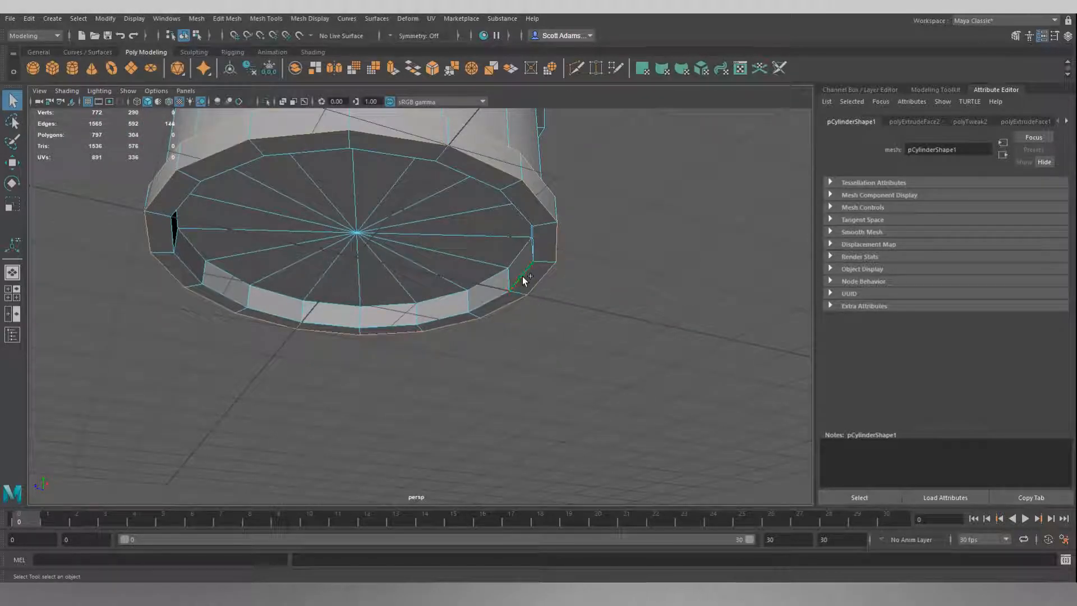
pyautogui.moveTo(644, 235)
pyautogui.keyDown('alt'); pyautogui.mouseDown()
pyautogui.moveTo(638, 224)
pyautogui.moveTo(613, 238)
pyautogui.moveTo(680, 204)
pyautogui.moveTo(712, 215)
pyautogui.moveTo(688, 224)
pyautogui.moveTo(630, 211)
pyautogui.moveTo(623, 240)
pyautogui.moveTo(636, 264)
pyautogui.moveTo(623, 250)
pyautogui.mouseUp(); pyautogui.keyUp('alt')
pyautogui.keyDown('alt'); pyautogui.moveTo(594, 171); pyautogui.dragTo(619, 477, button='middle'); pyautogui.keyUp('alt')
pyautogui.keyDown('alt'); pyautogui.moveTo(630, 161); pyautogui.dragTo(624, 373, button='middle'); pyautogui.keyUp('alt')
pyautogui.keyDown('alt'); pyautogui.moveTo(624, 372); pyautogui.dragTo(631, 293); pyautogui.keyUp('alt')
pyautogui.moveTo(589, 225)
pyautogui.keyDown('alt'); pyautogui.mouseDown(button='middle')
pyautogui.moveTo(592, 241)
pyautogui.moveTo(588, 216)
pyautogui.mouseUp(button='middle'); pyautogui.keyUp('alt')
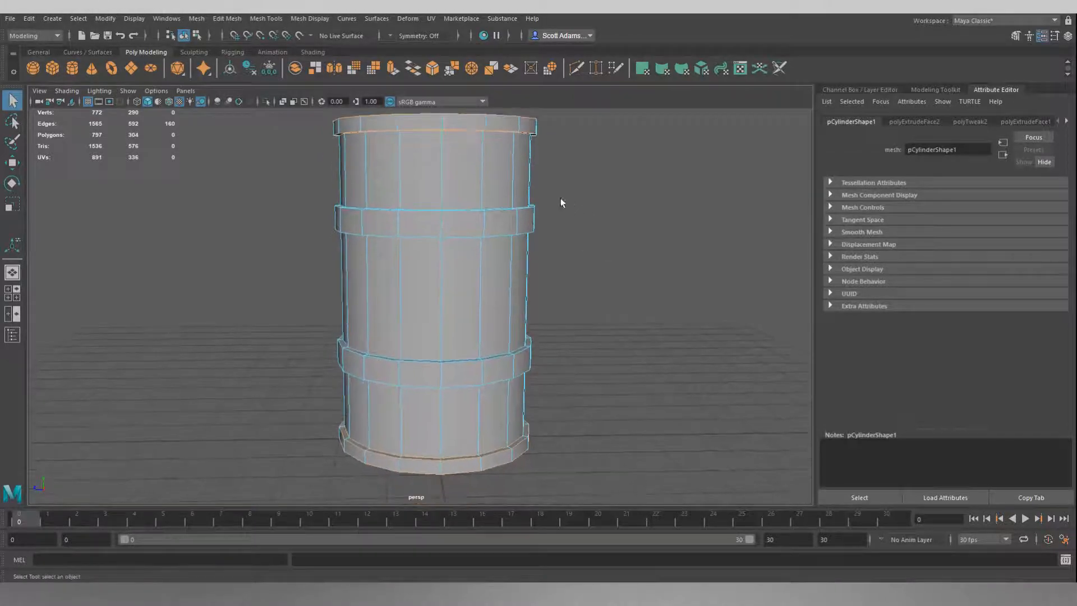
pyautogui.keyDown('alt'); pyautogui.moveTo(617, 197); pyautogui.dragTo(583, 221); pyautogui.keyUp('alt')
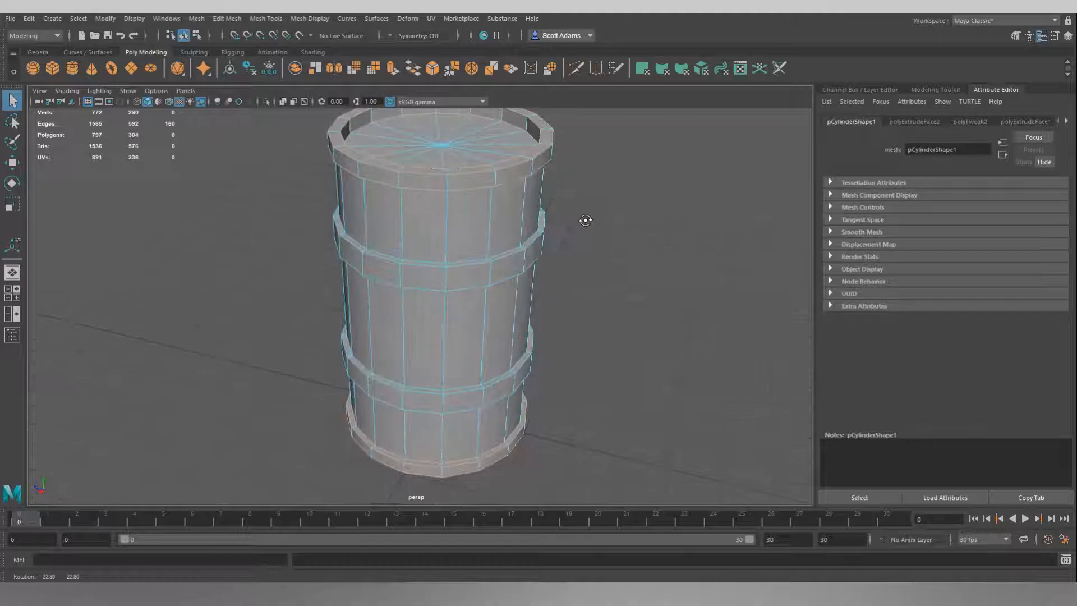
pyautogui.keyDown('alt'); pyautogui.moveTo(664, 223); pyautogui.dragTo(644, 245); pyautogui.keyUp('alt')
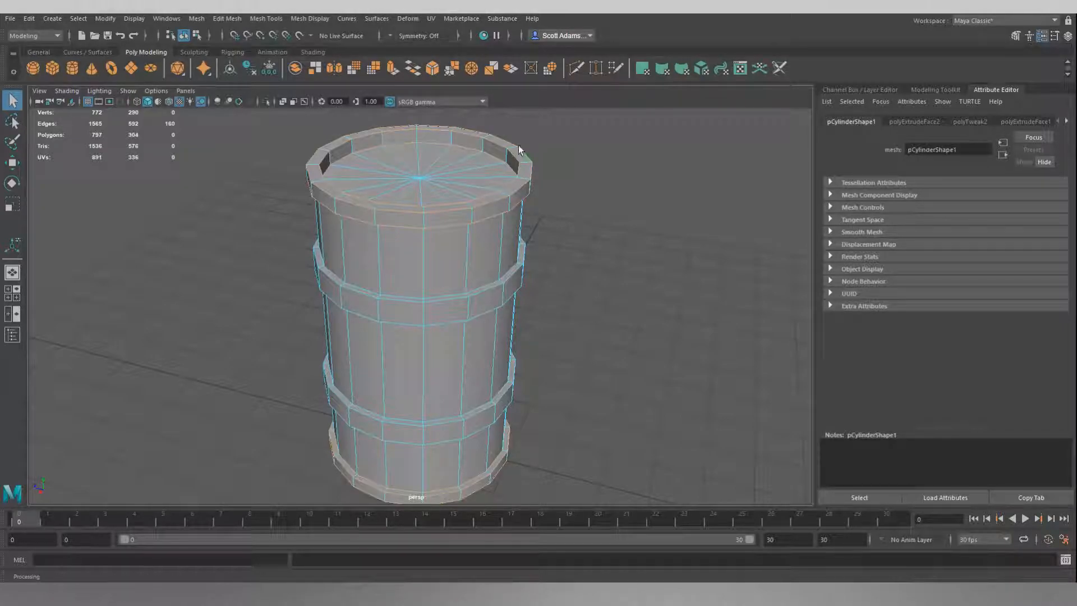
# Step: Bevel the selected top and bottom rim edge loops with a fraction of 0.5 and one segment
pyautogui.click(432, 69)
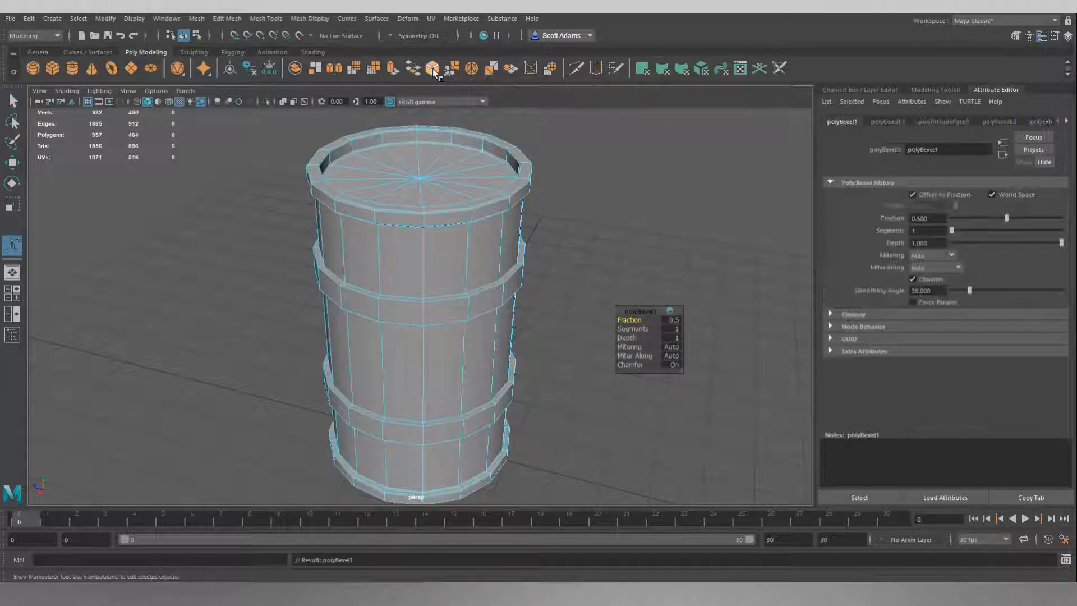
pyautogui.moveTo(644, 310); pyautogui.dragTo(652, 191)
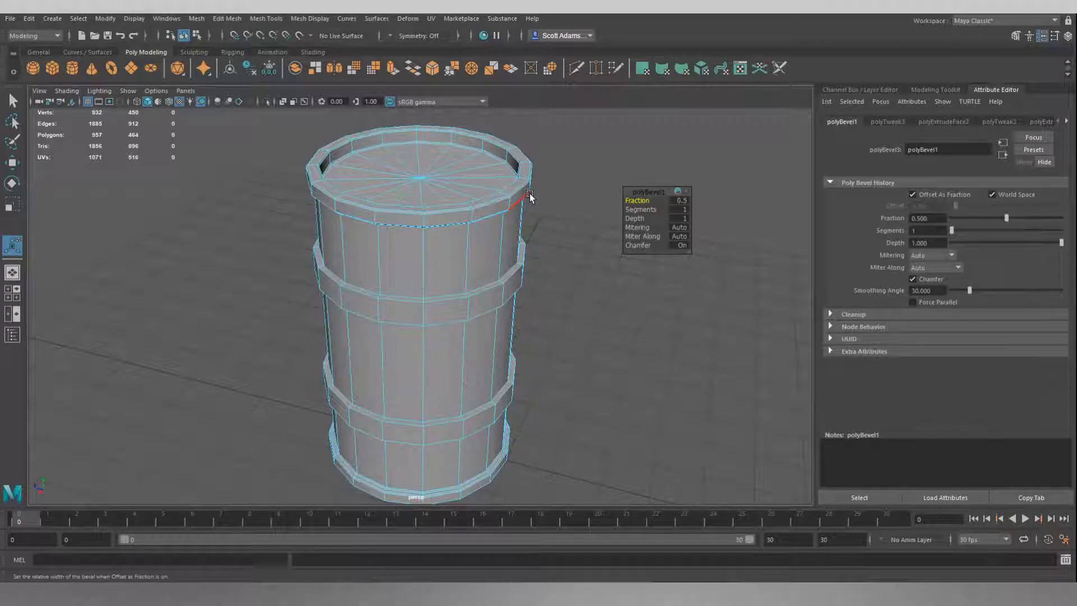
pyautogui.keyDown('alt'); pyautogui.moveTo(530, 194); pyautogui.dragTo(550, 193, button='right'); pyautogui.keyUp('alt')
pyautogui.keyDown('alt'); pyautogui.moveTo(549, 193); pyautogui.dragTo(487, 267, button='middle'); pyautogui.keyUp('alt')
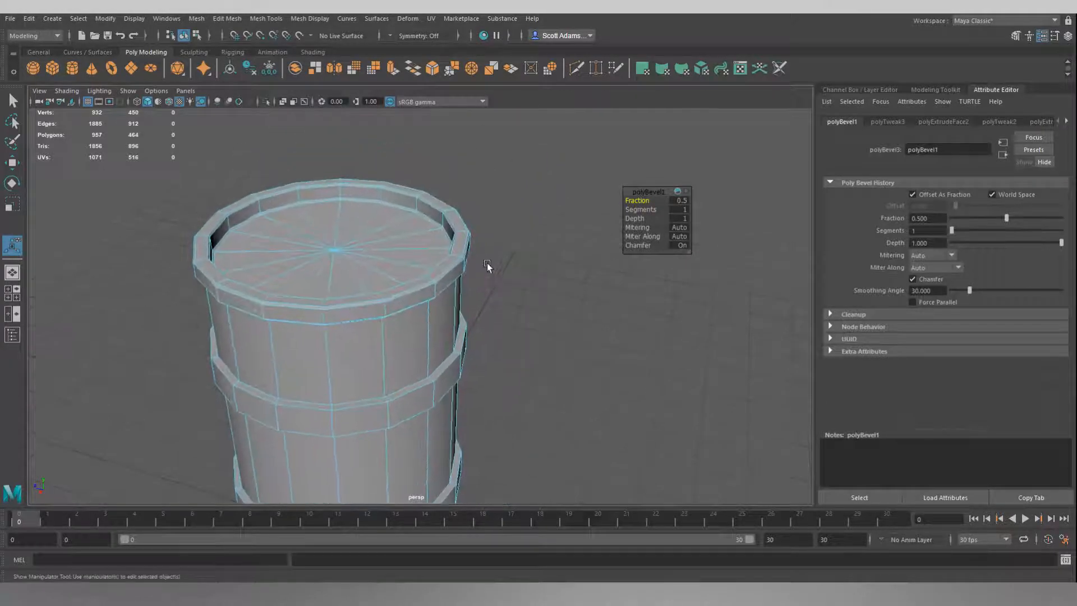
pyautogui.scroll(5, 487, 264)
pyautogui.keyDown('alt'); pyautogui.moveTo(543, 245); pyautogui.dragTo(569, 252); pyautogui.keyUp('alt')
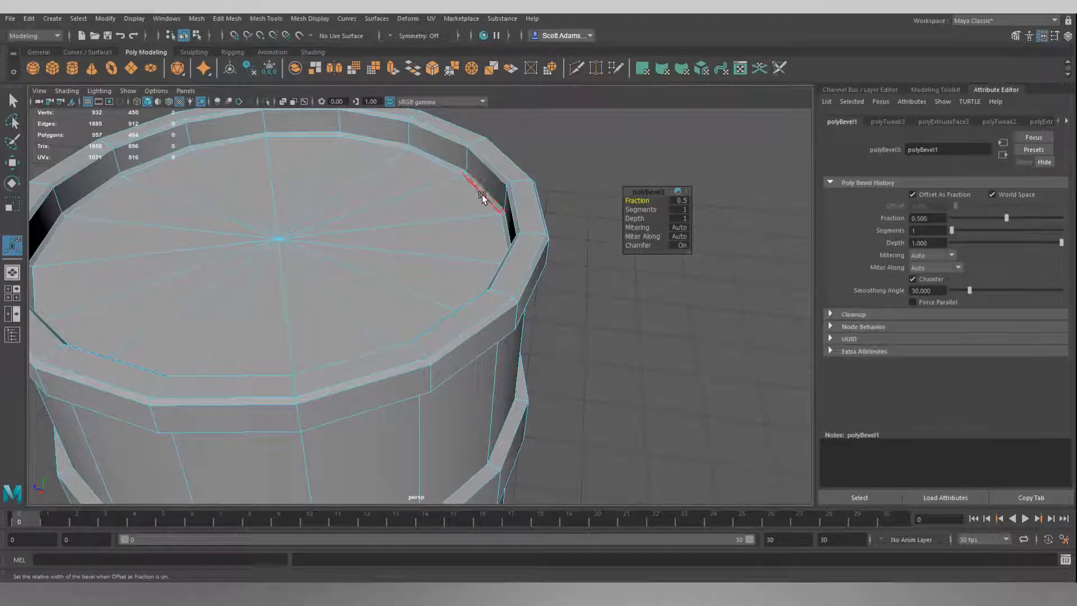
pyautogui.moveTo(608, 303)
pyautogui.keyDown('alt'); pyautogui.mouseDown()
pyautogui.moveTo(567, 281)
pyautogui.moveTo(596, 295)
pyautogui.mouseUp(); pyautogui.keyUp('alt')
# Step: Try a bevel fraction of 0.75 on the rims and set it back to 0.5
pyautogui.click(680, 201)
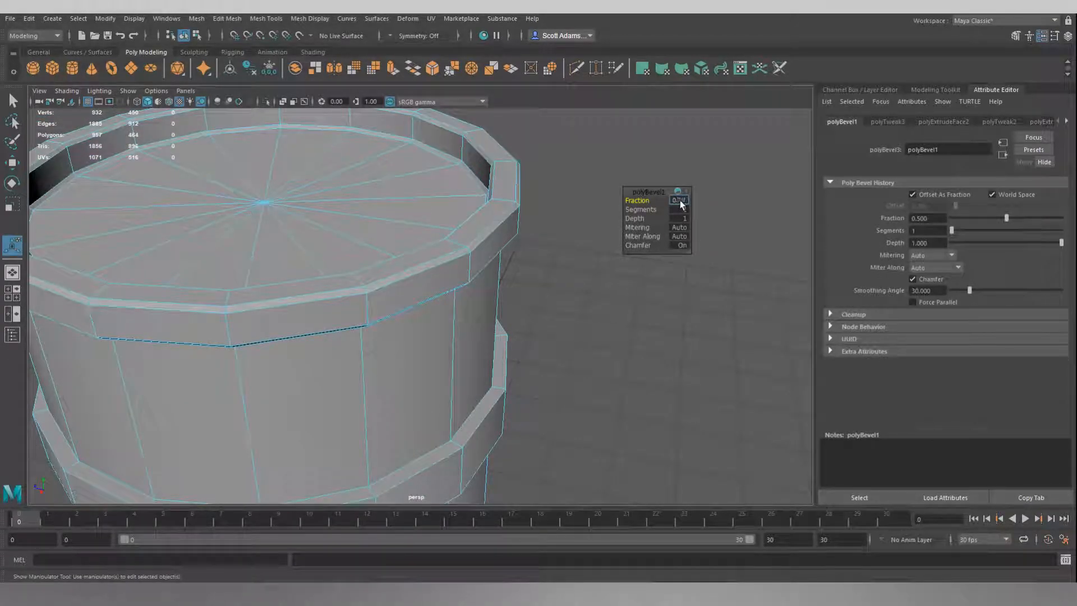
pyautogui.press('Return')
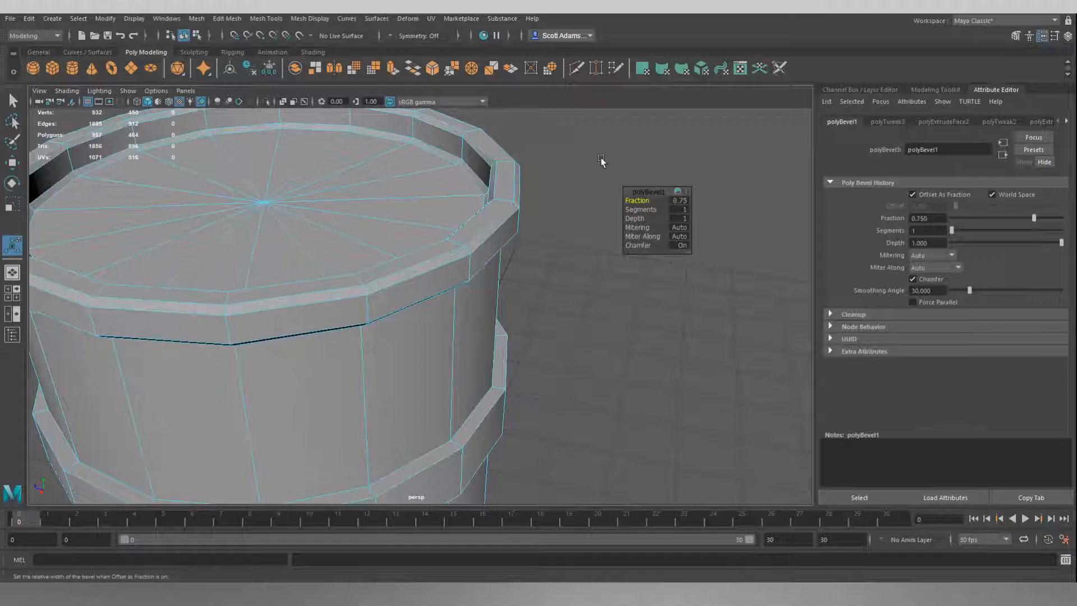
pyautogui.keyDown('alt'); pyautogui.moveTo(585, 209); pyautogui.dragTo(510, 216); pyautogui.keyUp('alt')
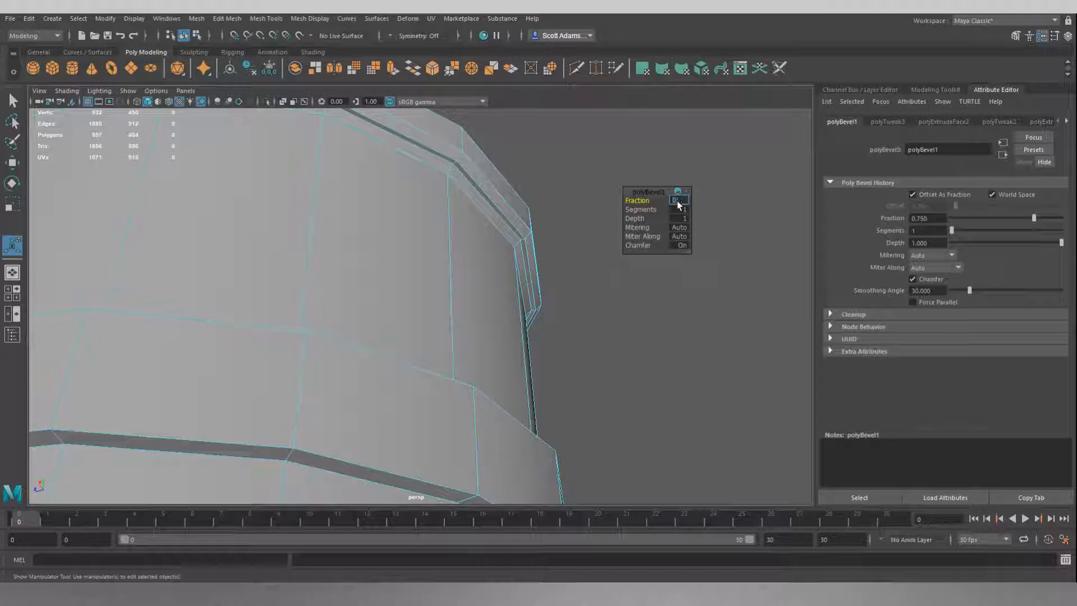
pyautogui.press('Return')
pyautogui.moveTo(585, 176)
pyautogui.keyDown('alt'); pyautogui.mouseDown()
pyautogui.moveTo(563, 194)
pyautogui.moveTo(584, 173)
pyautogui.mouseUp(); pyautogui.keyUp('alt')
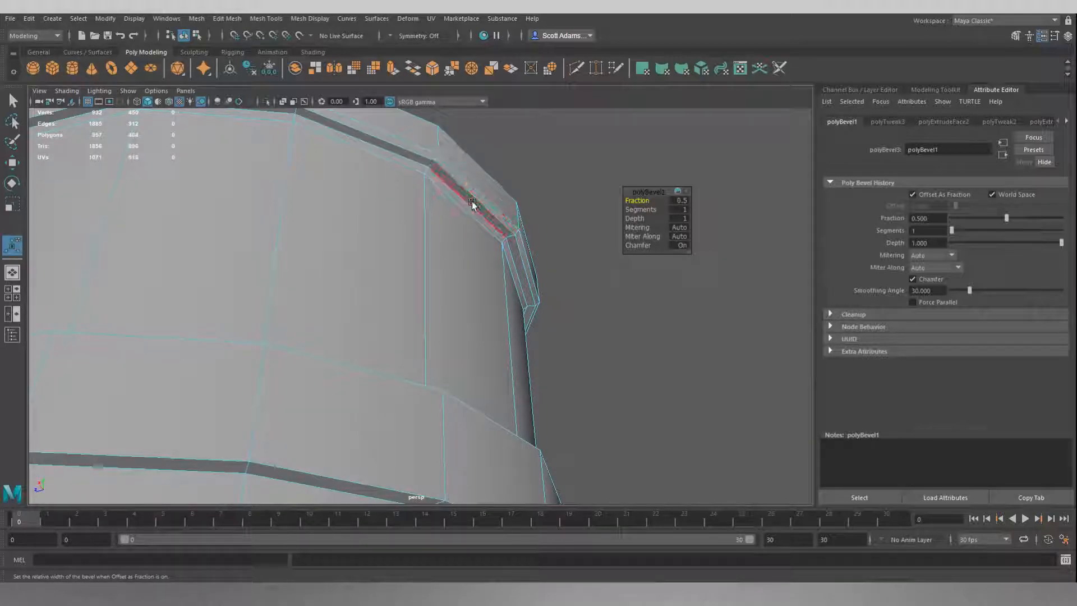
# Step: Clear the selection and examine the beveled top and bottom rims from several angles
pyautogui.keyDown('alt'); pyautogui.moveTo(571, 183); pyautogui.dragTo(560, 283); pyautogui.keyUp('alt')
pyautogui.click(560, 284)
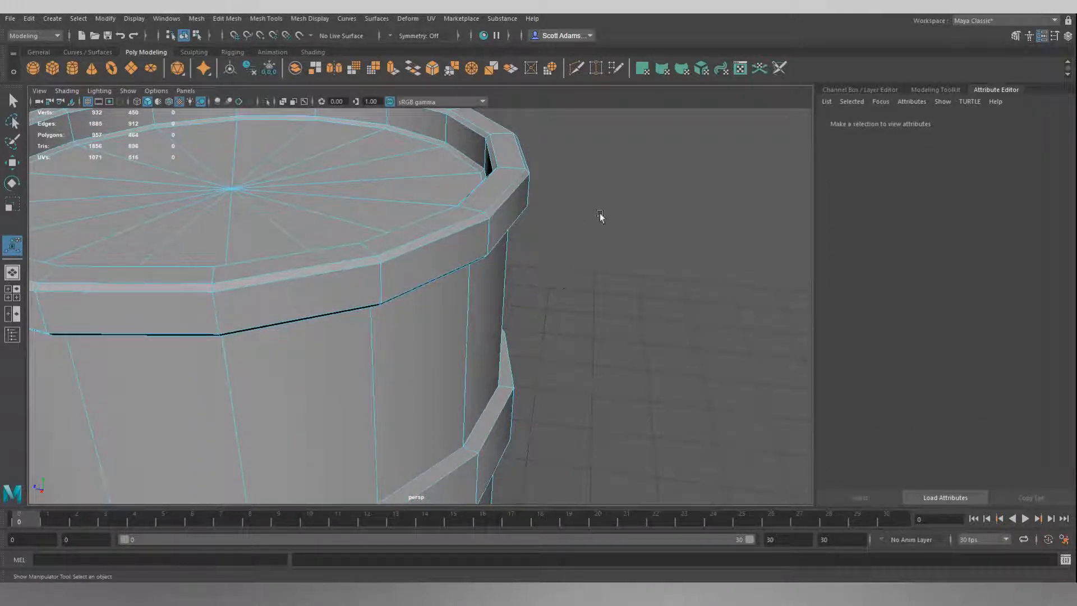
pyautogui.scroll(-5, 598, 220)
pyautogui.keyDown('alt'); pyautogui.moveTo(577, 310); pyautogui.dragTo(673, 162, button='middle'); pyautogui.keyUp('alt')
pyautogui.keyDown('alt'); pyautogui.moveTo(674, 163); pyautogui.dragTo(553, 413); pyautogui.keyUp('alt')
pyautogui.keyDown('alt'); pyautogui.moveTo(660, 238); pyautogui.dragTo(627, 287); pyautogui.keyUp('alt')
pyautogui.scroll(-4, 621, 292)
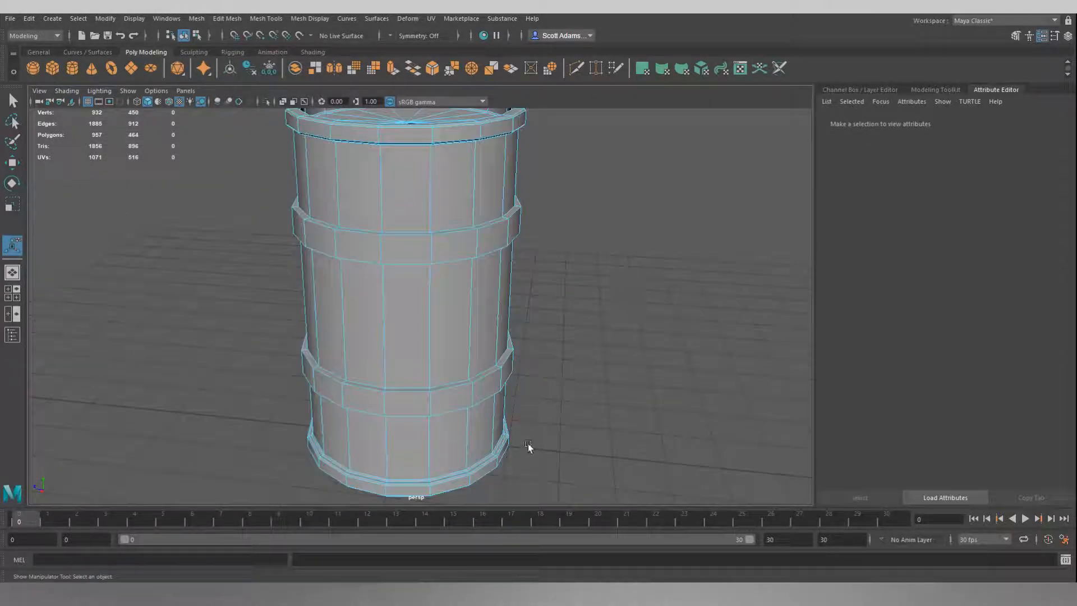
pyautogui.keyDown('alt'); pyautogui.moveTo(560, 411); pyautogui.dragTo(539, 420); pyautogui.keyUp('alt')
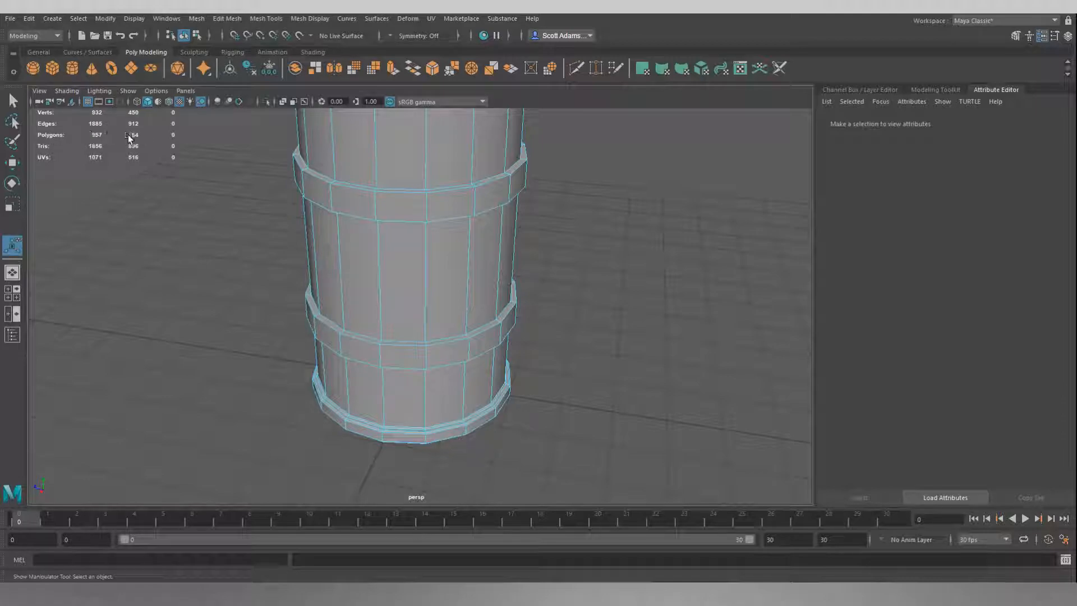
# Step: Select the inner top and bottom edge loops of the upper raised band and scale them apart vertically to slope the band's sides
pyautogui.keyDown('alt'); pyautogui.moveTo(239, 245); pyautogui.dragTo(266, 227); pyautogui.keyUp('alt')
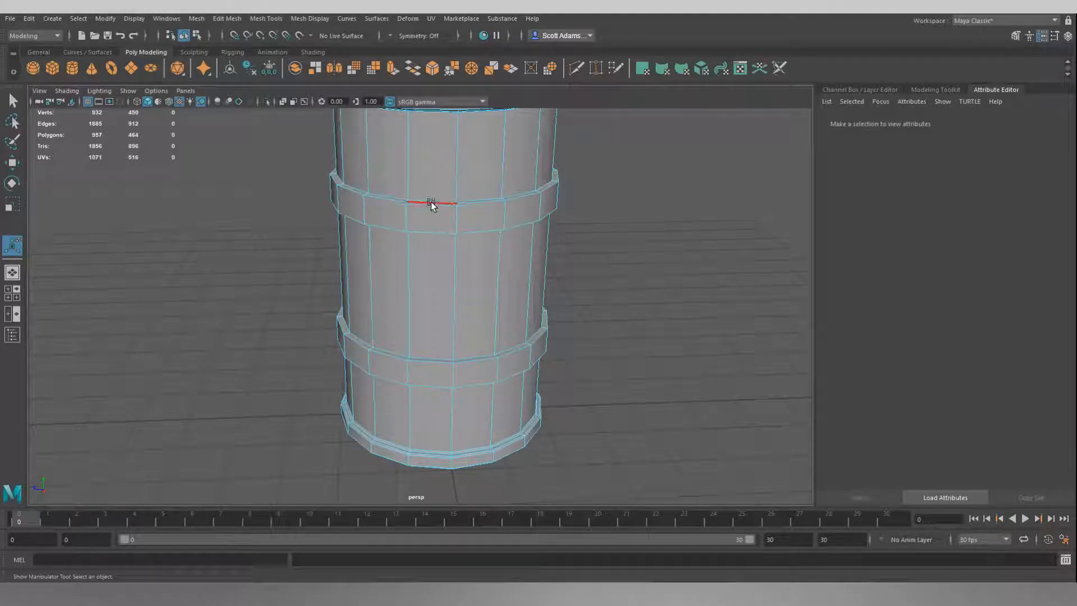
pyautogui.keyDown('alt'); pyautogui.moveTo(425, 203); pyautogui.dragTo(421, 241); pyautogui.keyUp('alt')
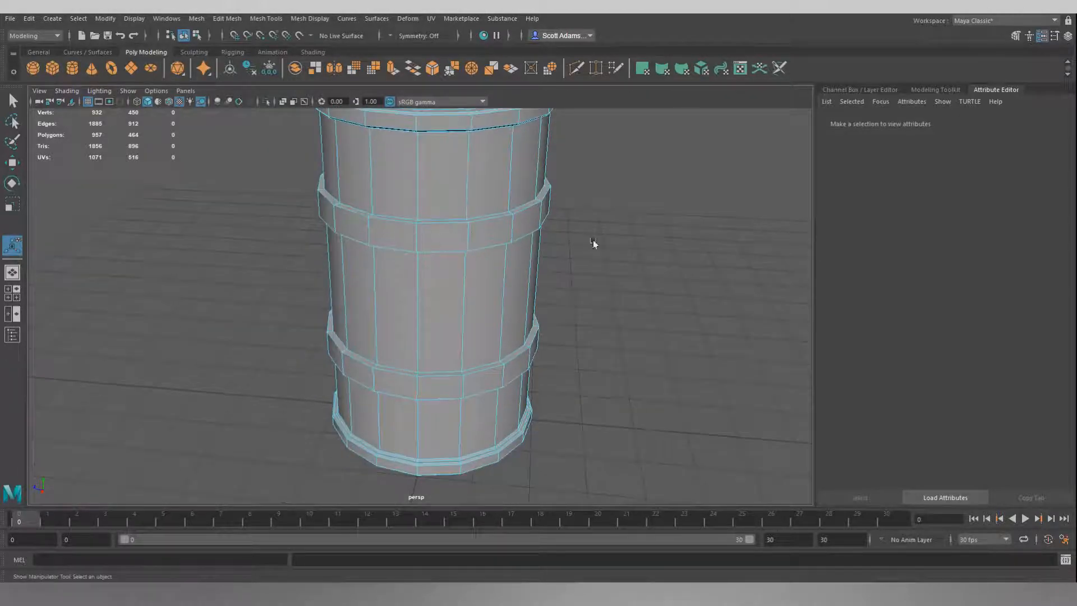
pyautogui.moveTo(627, 249); pyautogui.dragTo(628, 222, button='right')
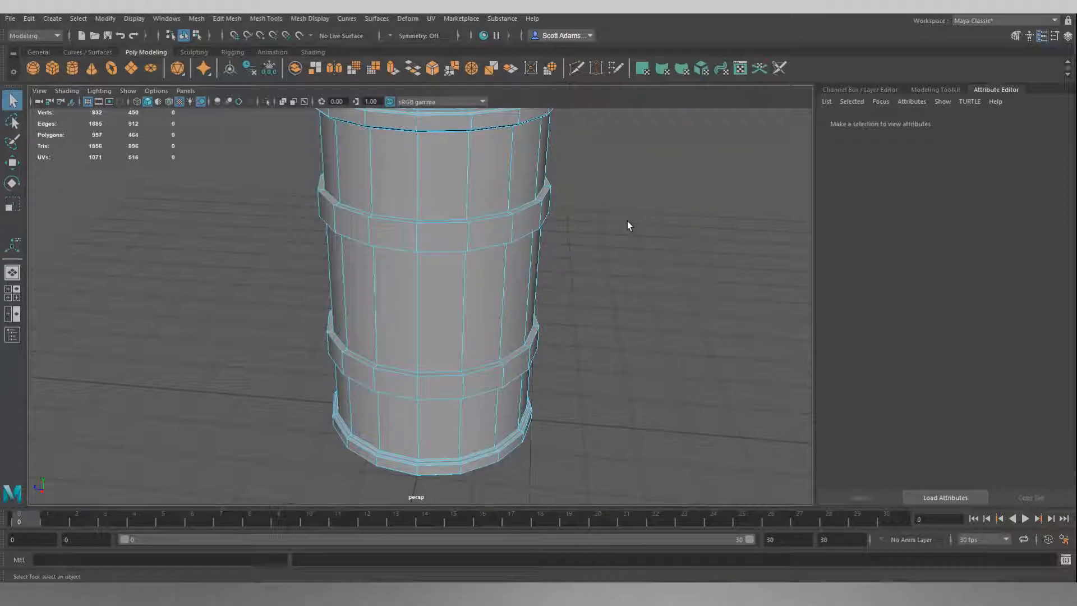
pyautogui.doubleClick(490, 213)
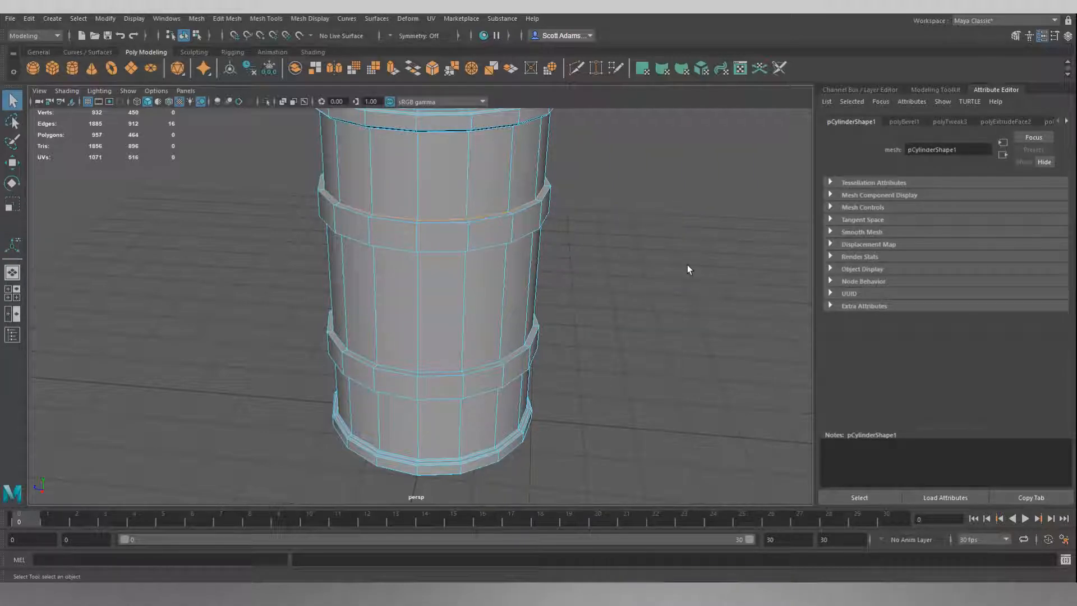
pyautogui.keyDown('alt'); pyautogui.moveTo(670, 269); pyautogui.dragTo(628, 219); pyautogui.keyUp('alt')
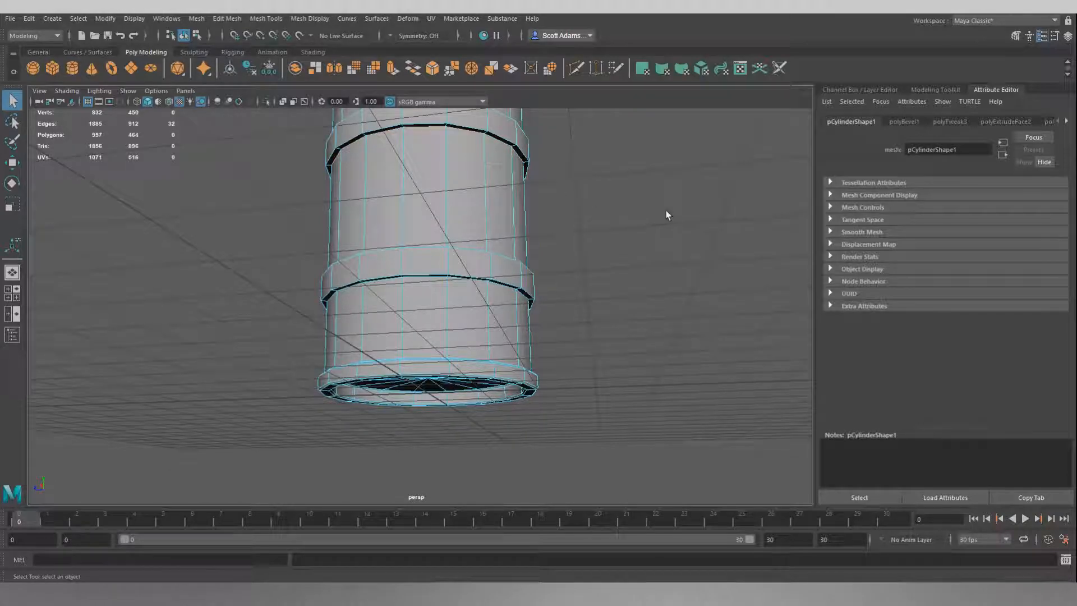
pyautogui.keyDown('alt'); pyautogui.moveTo(630, 185); pyautogui.dragTo(637, 219); pyautogui.keyUp('alt')
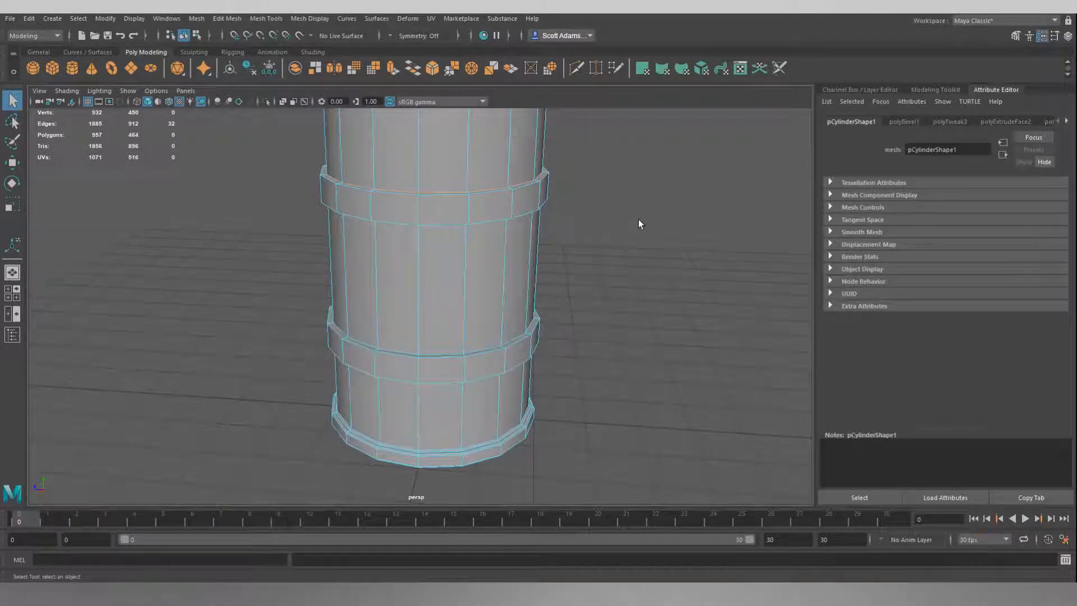
pyautogui.press('r')
pyautogui.moveTo(433, 156); pyautogui.dragTo(439, 133)
pyautogui.keyDown('alt'); pyautogui.moveTo(658, 252); pyautogui.dragTo(587, 188); pyautogui.keyUp('alt')
pyautogui.click(655, 232)
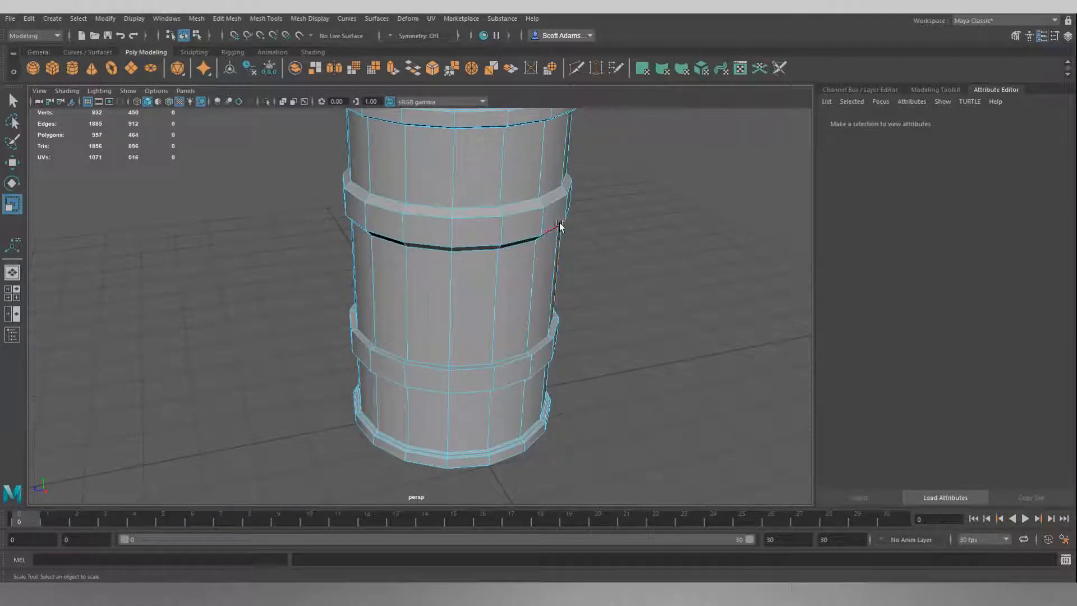
# Step: Select the inner top and bottom edge loops of the lower raised band and scale them apart vertically to slope its sides
pyautogui.keyDown('alt'); pyautogui.moveTo(601, 329); pyautogui.dragTo(606, 312); pyautogui.keyUp('alt')
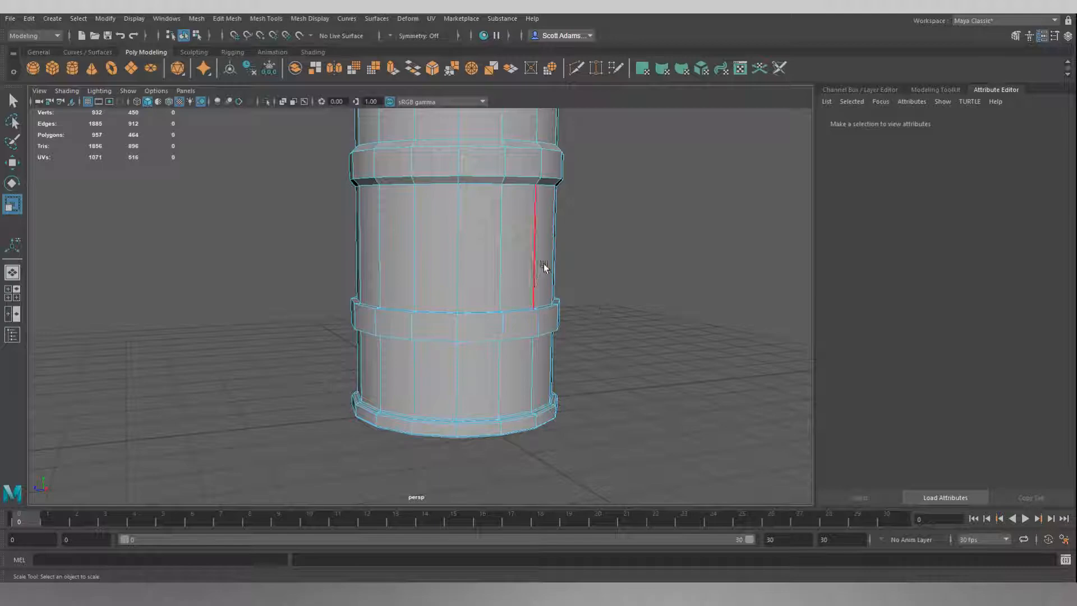
pyautogui.doubleClick(547, 303)
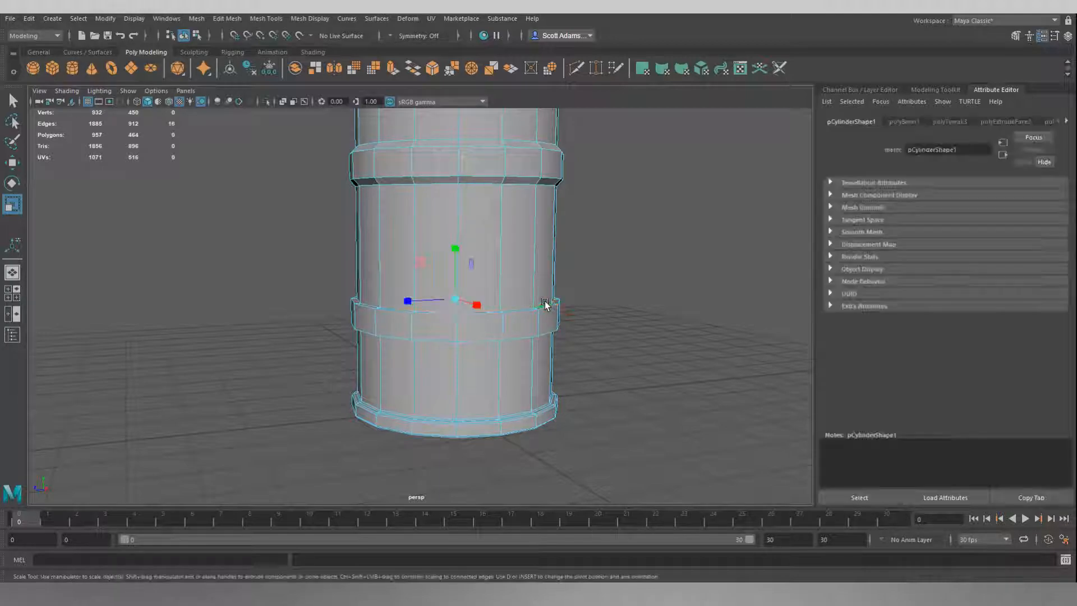
pyautogui.keyDown('alt'); pyautogui.moveTo(661, 328); pyautogui.dragTo(642, 302); pyautogui.keyUp('alt')
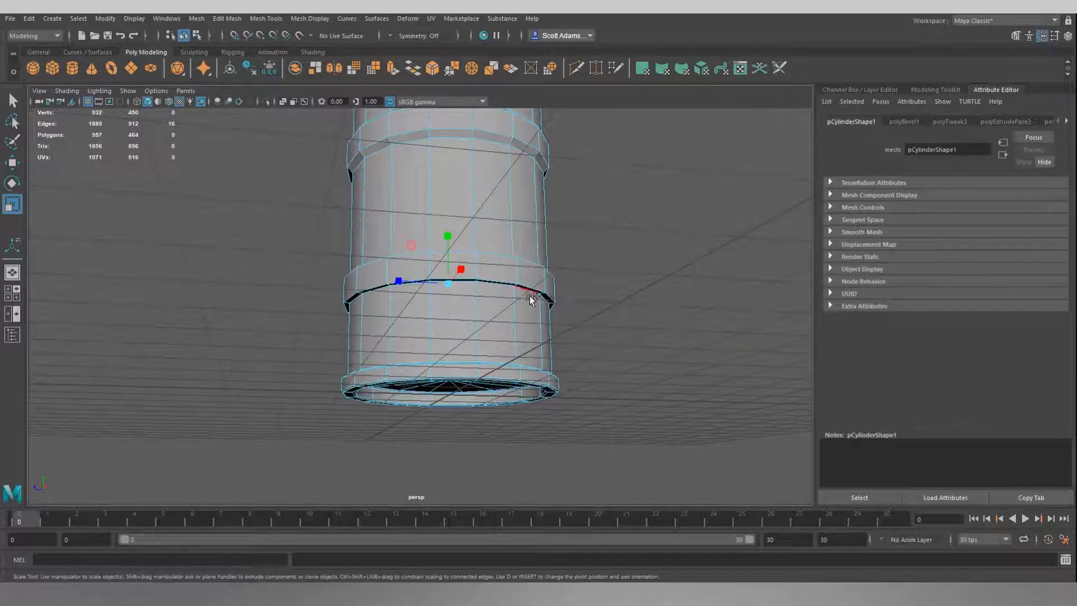
pyautogui.keyDown('shift'); pyautogui.doubleClick(528, 296); pyautogui.keyUp('shift')
pyautogui.keyDown('alt'); pyautogui.moveTo(606, 255); pyautogui.dragTo(658, 276); pyautogui.keyUp('alt')
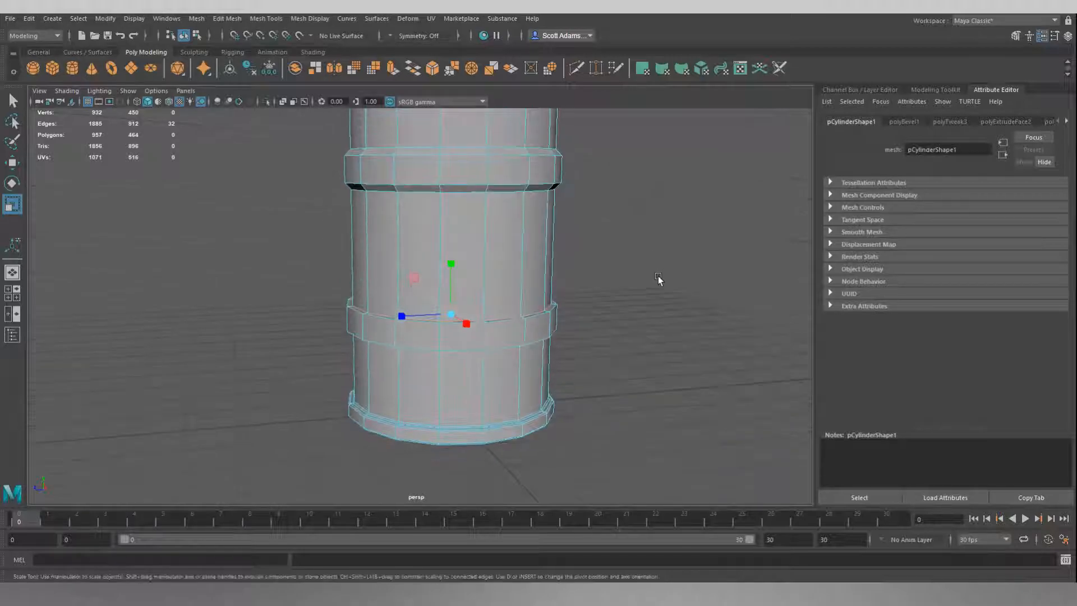
pyautogui.moveTo(453, 276); pyautogui.dragTo(448, 256)
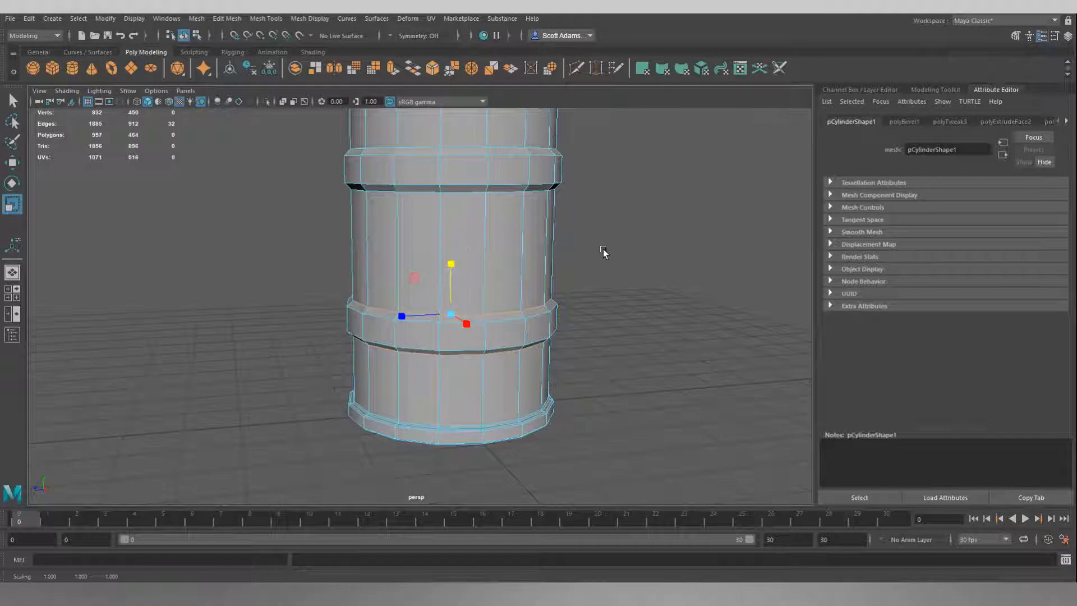
# Step: In the front view, move the overlapping SM_Barrel_01 about 7.6 cm along negative X, clear of the new barrel
pyautogui.keyDown('alt'); pyautogui.moveTo(615, 247); pyautogui.dragTo(589, 238); pyautogui.keyUp('alt')
pyautogui.scroll(-3, 594, 235)
pyautogui.press('space')
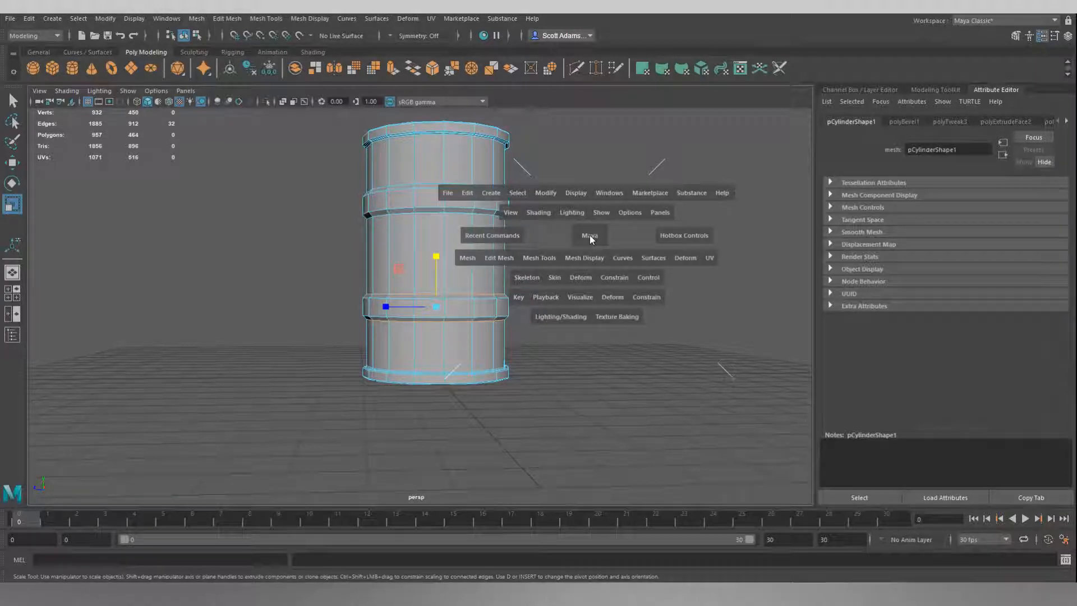
pyautogui.click(590, 236)
pyautogui.moveTo(590, 236); pyautogui.dragTo(589, 267)
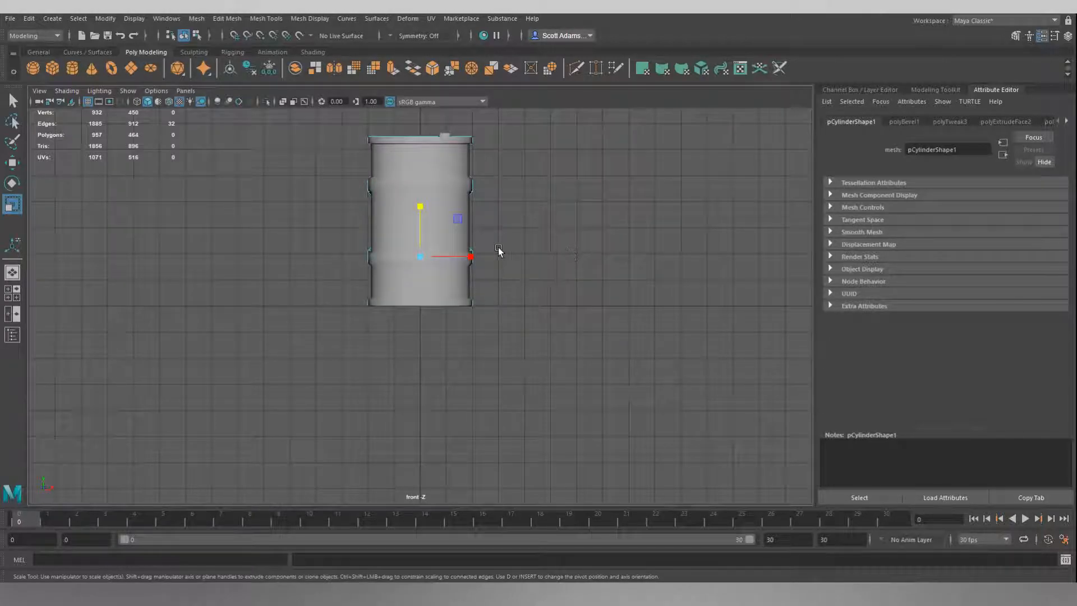
pyautogui.moveTo(615, 180); pyautogui.dragTo(646, 166, button='right')
pyautogui.click(446, 178)
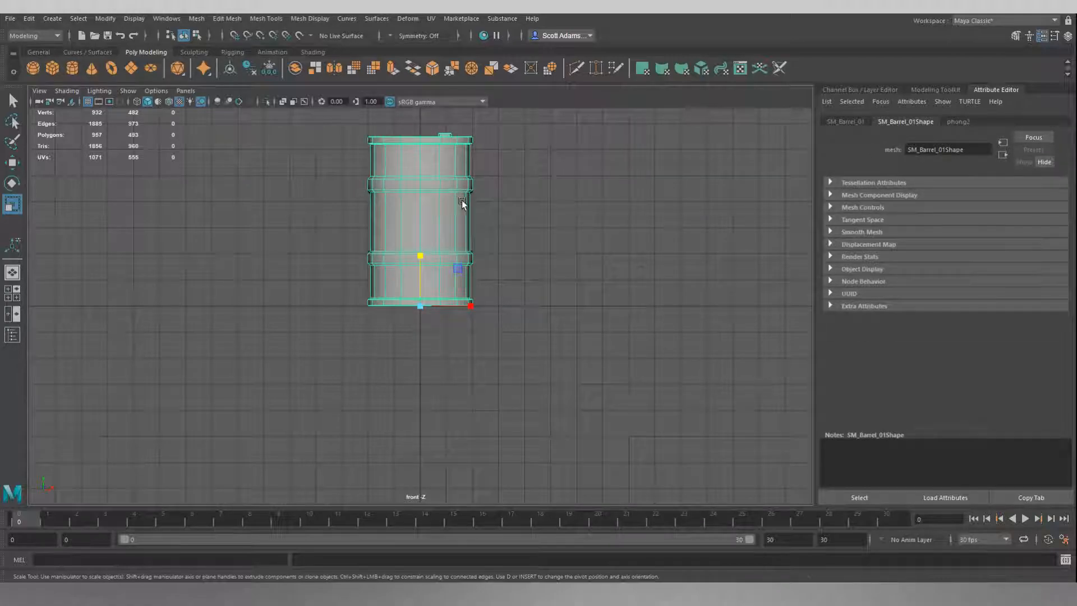
pyautogui.press('w')
pyautogui.moveTo(478, 311); pyautogui.dragTo(289, 319, button='middle')
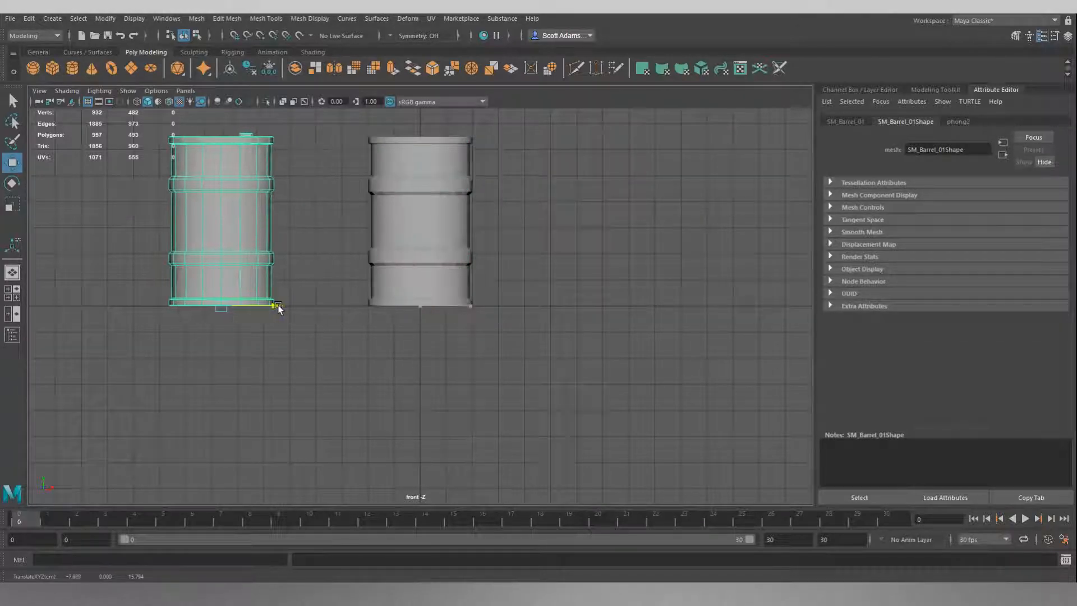
# Step: Clear the selection, compare the sloped bands of both barrels up close in the front view, and return to the perspective view
pyautogui.click(513, 217)
pyautogui.scroll(4, 512, 217)
pyautogui.keyDown('alt'); pyautogui.moveTo(568, 178); pyautogui.dragTo(580, 290, button='middle'); pyautogui.keyUp('alt')
pyautogui.scroll(3, 596, 257)
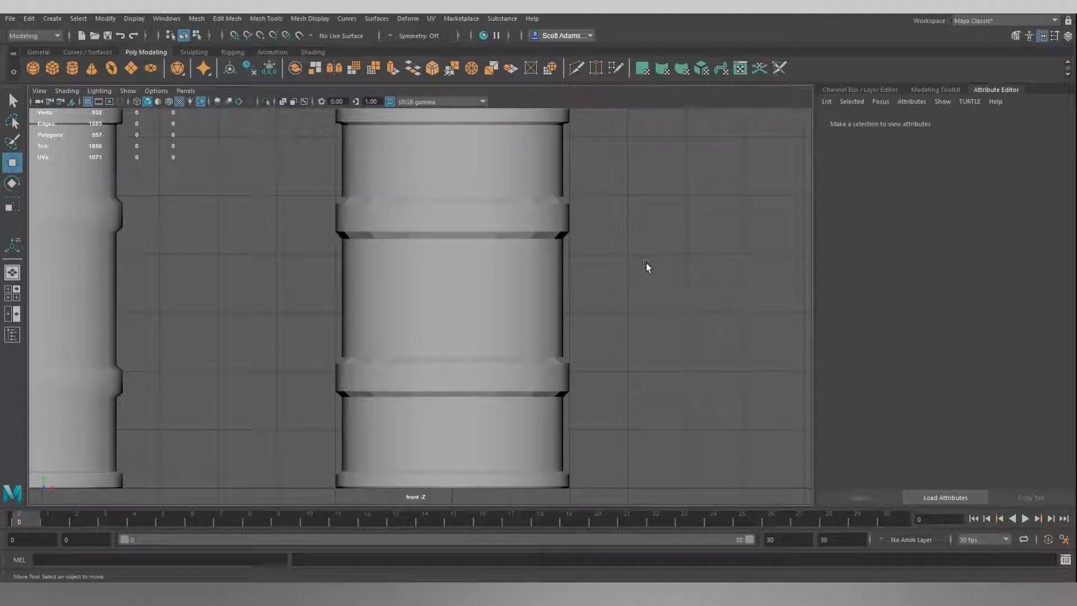
pyautogui.press('space')
pyautogui.click(623, 272)
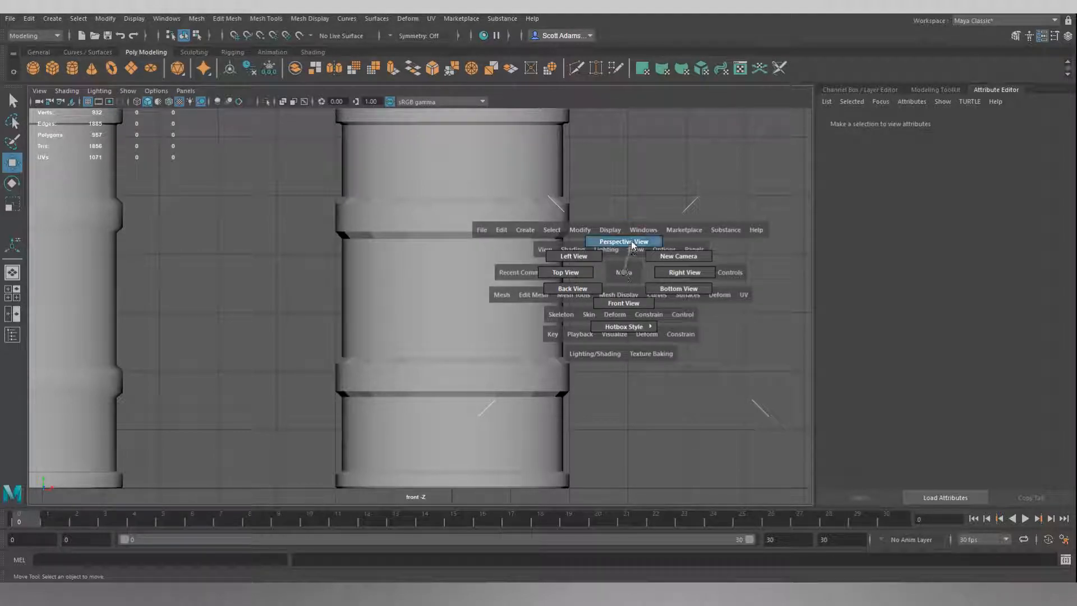
pyautogui.click(632, 245)
pyautogui.keyDown('alt'); pyautogui.moveTo(626, 214); pyautogui.dragTo(456, 234); pyautogui.keyUp('alt')
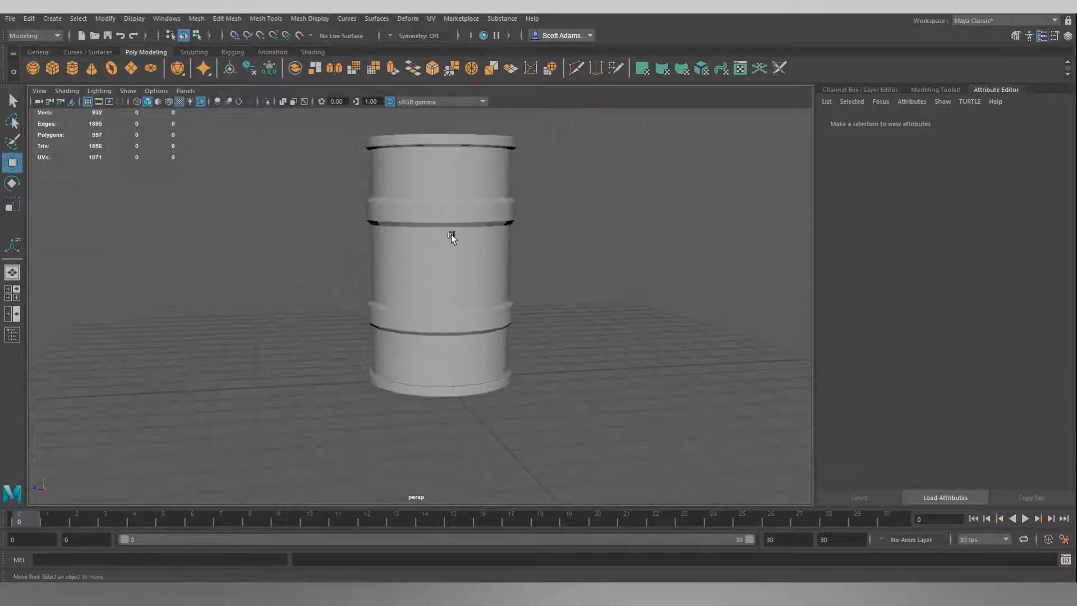
# Step: Apply Soften Edge to the entire new barrel and clear the selection
pyautogui.click(455, 234)
pyautogui.keyDown('alt'); pyautogui.moveTo(611, 224); pyautogui.dragTo(570, 238); pyautogui.keyUp('alt')
pyautogui.press('space')
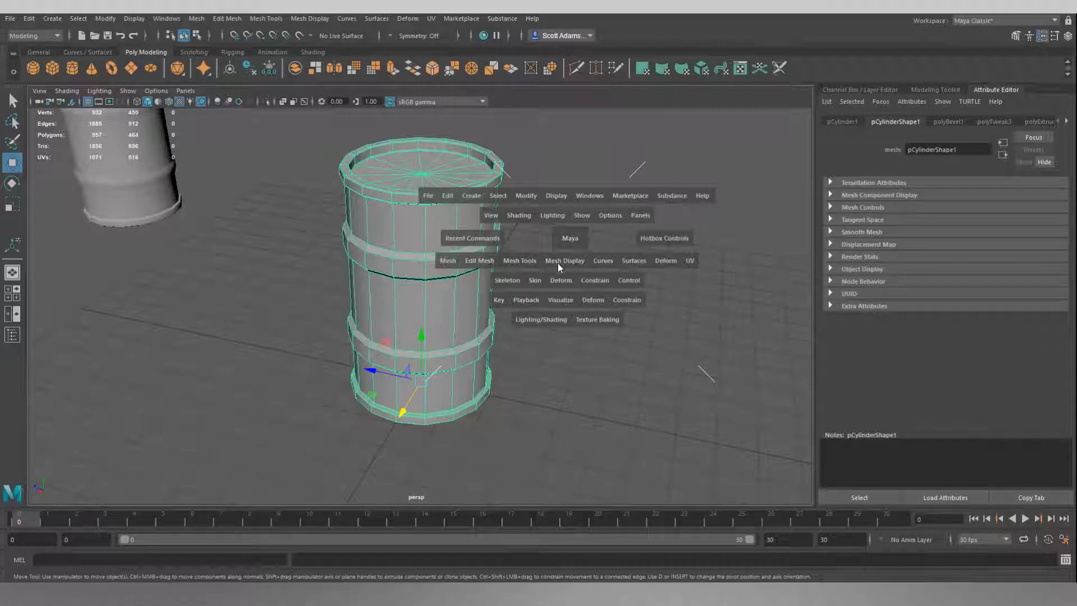
pyautogui.click(568, 259)
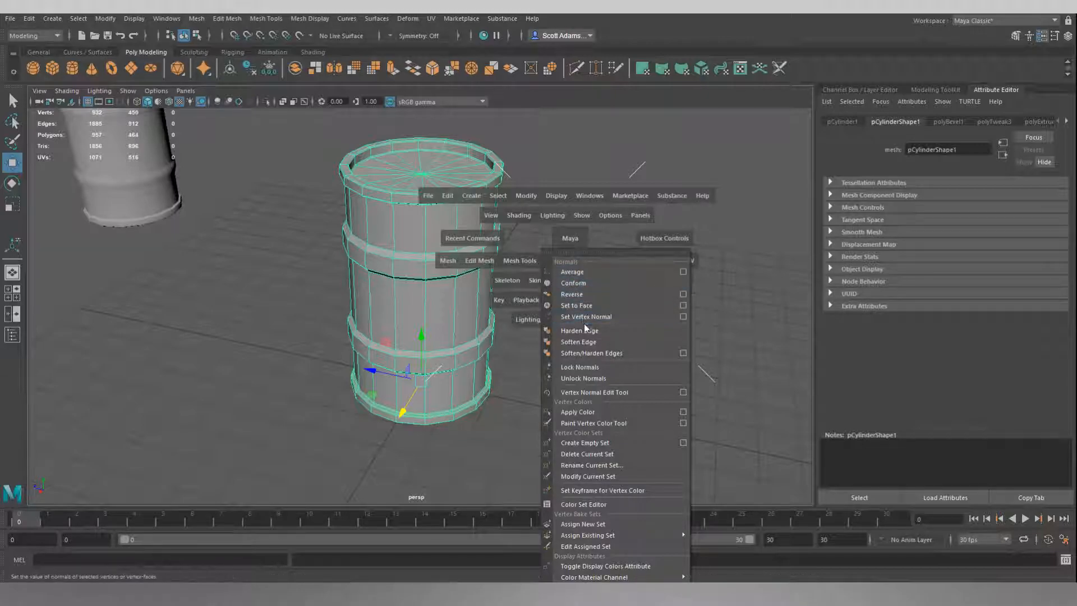
pyautogui.click(578, 342)
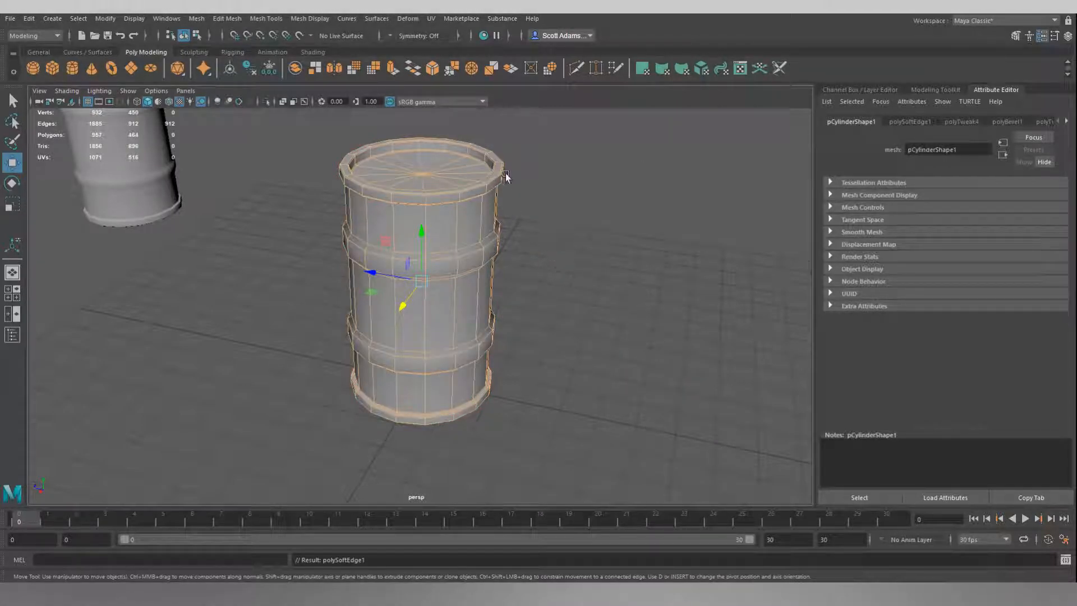
pyautogui.click(565, 296)
# Step: Examine the shading of the softened barrel's rims, lid and raised bands from several angles
pyautogui.keyDown('alt'); pyautogui.moveTo(554, 316); pyautogui.dragTo(585, 327); pyautogui.keyUp('alt')
pyautogui.scroll(2, 581, 202)
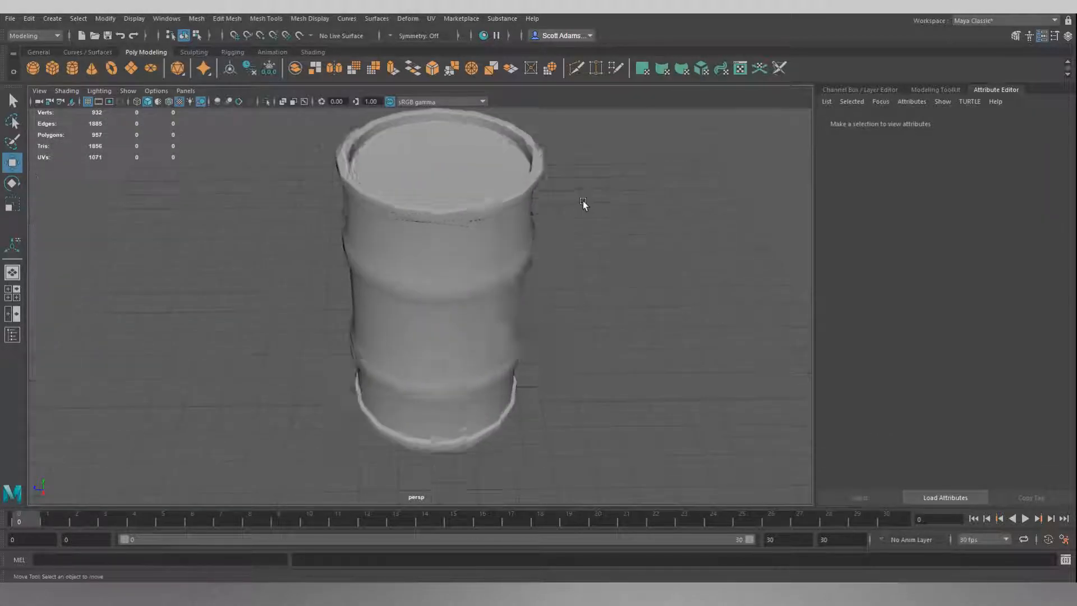
pyautogui.keyDown('alt'); pyautogui.moveTo(582, 203); pyautogui.dragTo(674, 201, button='right'); pyautogui.keyUp('alt')
pyautogui.keyDown('alt'); pyautogui.moveTo(674, 201); pyautogui.dragTo(580, 312, button='middle'); pyautogui.keyUp('alt')
pyautogui.moveTo(580, 312)
pyautogui.keyDown('alt'); pyautogui.mouseDown()
pyautogui.moveTo(624, 287)
pyautogui.moveTo(537, 301)
pyautogui.moveTo(537, 277)
pyautogui.moveTo(576, 269)
pyautogui.moveTo(569, 293)
pyautogui.mouseUp(); pyautogui.keyUp('alt')
pyautogui.keyDown('alt'); pyautogui.moveTo(488, 343); pyautogui.dragTo(611, 313); pyautogui.keyUp('alt')
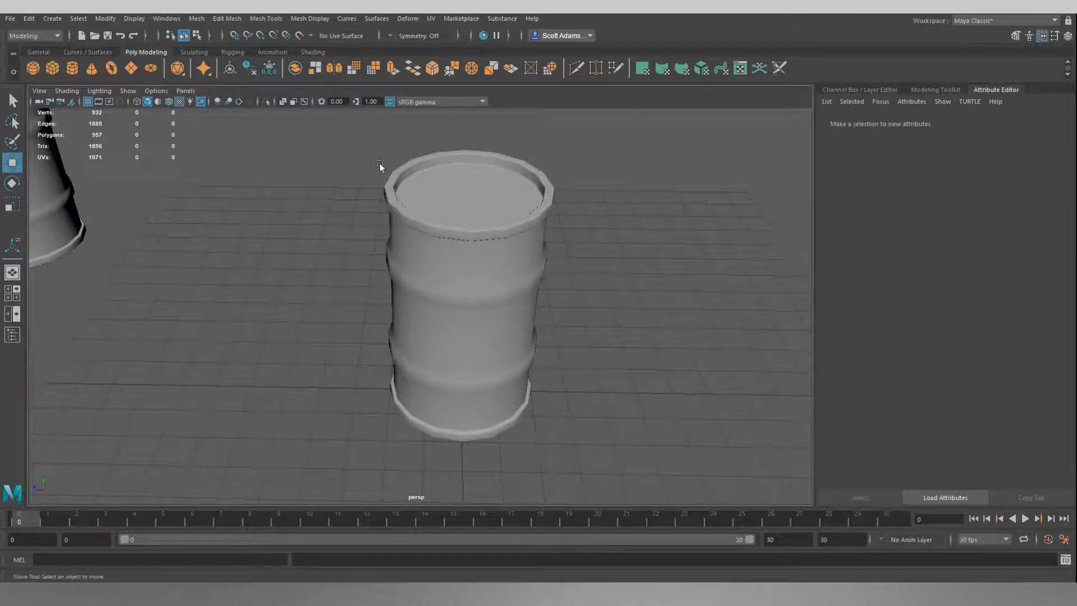
pyautogui.click(307, 19)
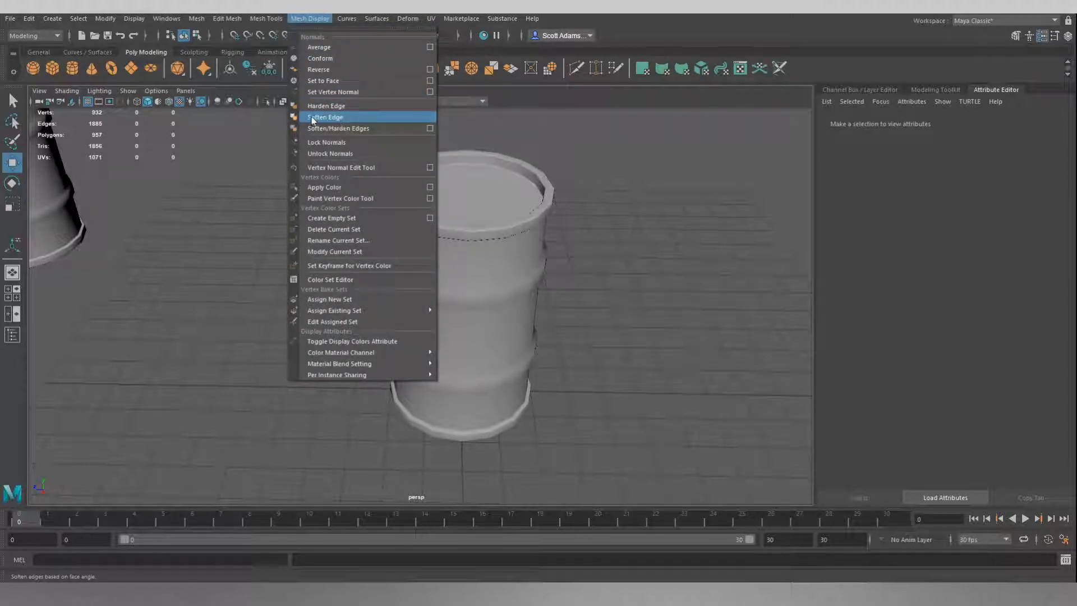
pyautogui.click(313, 23)
pyautogui.click(524, 211)
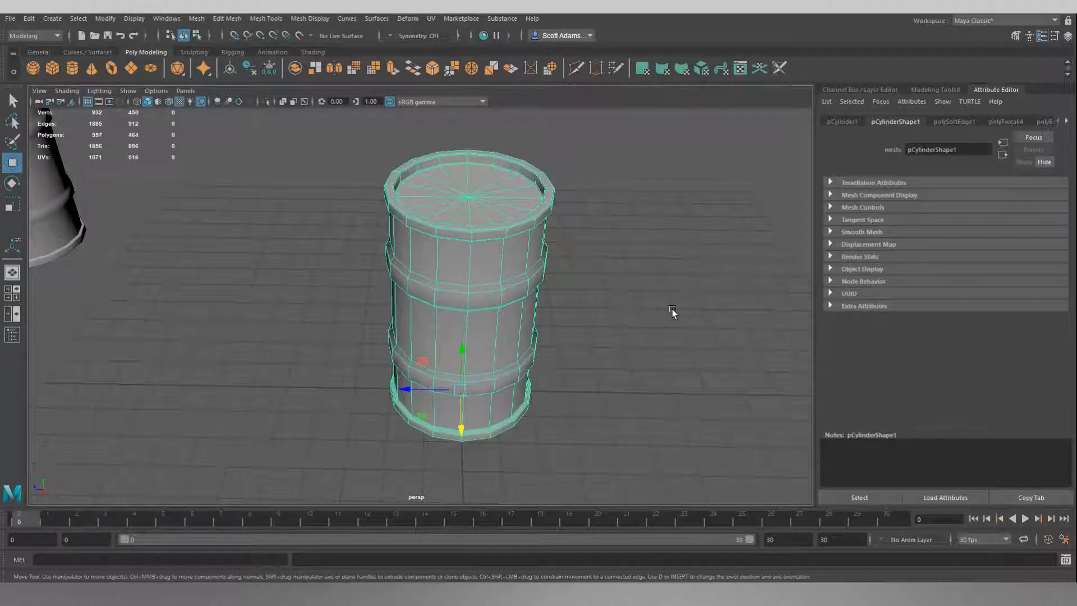
pyautogui.click(624, 257)
pyautogui.moveTo(635, 303)
pyautogui.keyDown('alt'); pyautogui.mouseDown()
pyautogui.moveTo(625, 255)
pyautogui.moveTo(660, 300)
pyautogui.moveTo(635, 306)
pyautogui.mouseUp(); pyautogui.keyUp('alt')
# Step: Compare the lid of the new barrel with the capped lid of SM_Barrel_01, selecting each barrel in turn
pyautogui.keyDown('alt'); pyautogui.moveTo(266, 220); pyautogui.dragTo(615, 310, button='middle'); pyautogui.keyUp('alt')
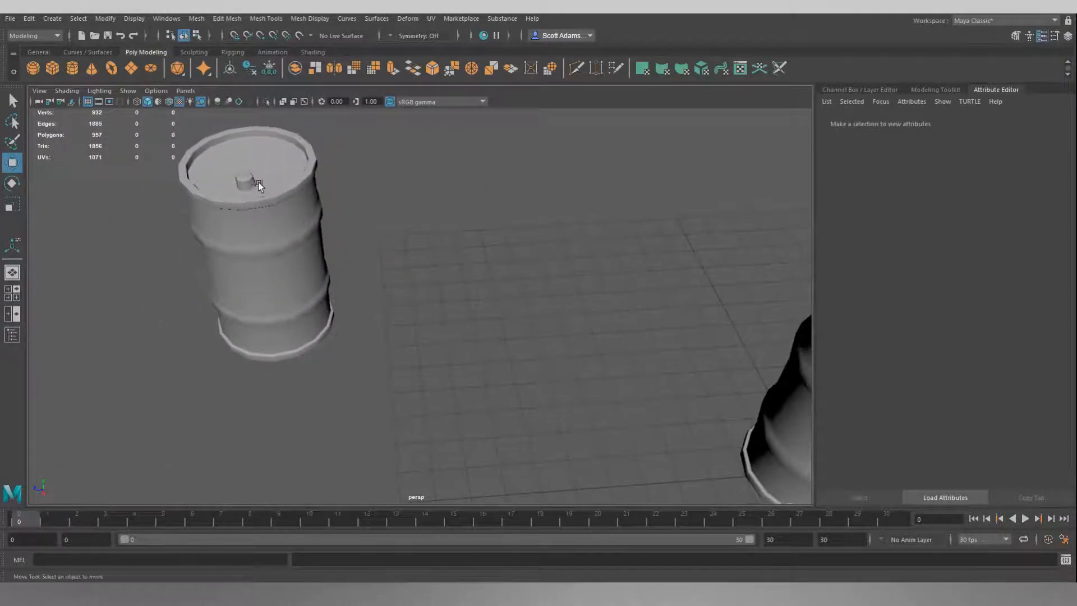
pyautogui.keyDown('alt'); pyautogui.moveTo(473, 289); pyautogui.dragTo(292, 267, button='middle'); pyautogui.keyUp('alt')
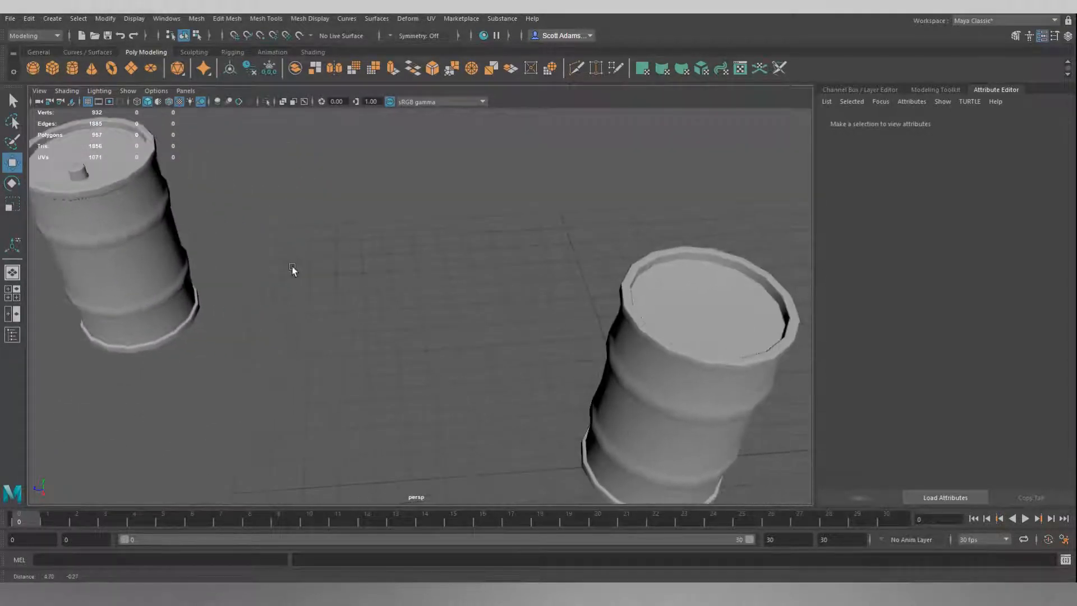
pyautogui.scroll(-3, 292, 266)
pyautogui.click(619, 323)
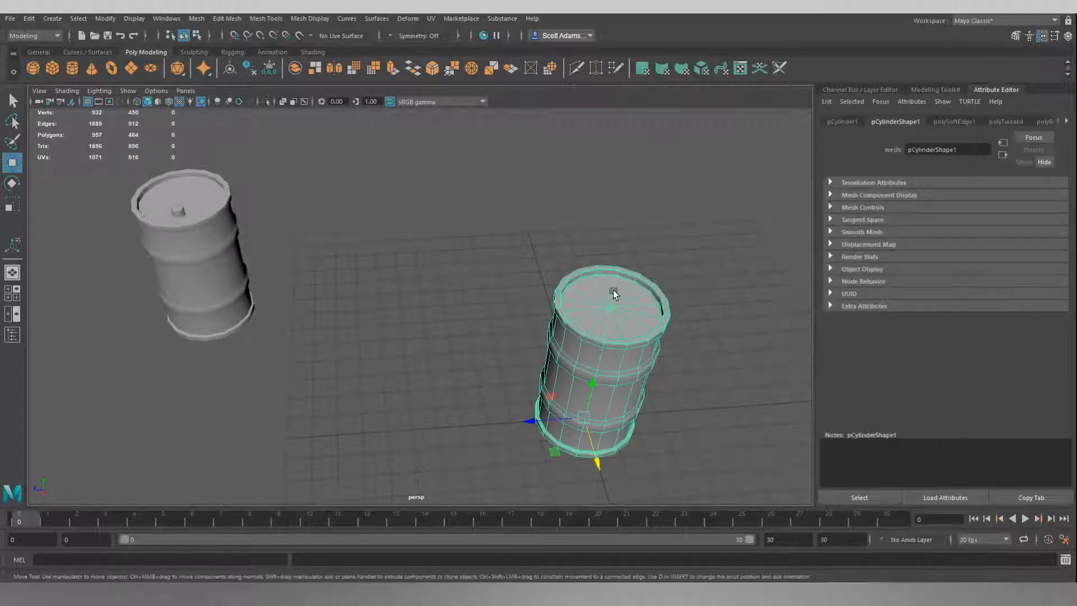
pyautogui.click(180, 214)
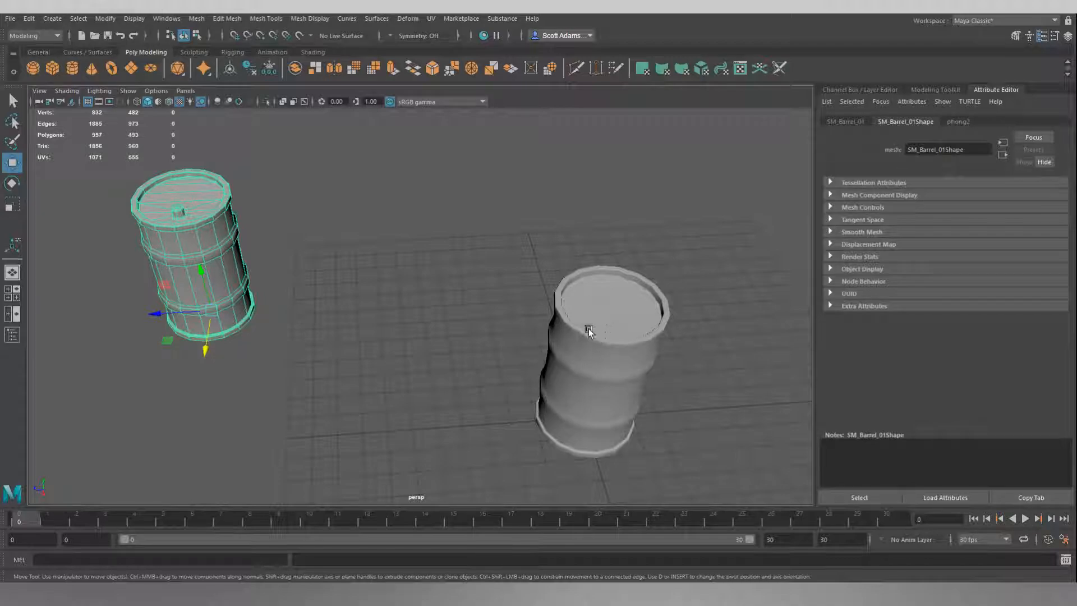
pyautogui.keyDown('alt'); pyautogui.moveTo(447, 320); pyautogui.dragTo(406, 320, button='middle'); pyautogui.keyUp('alt')
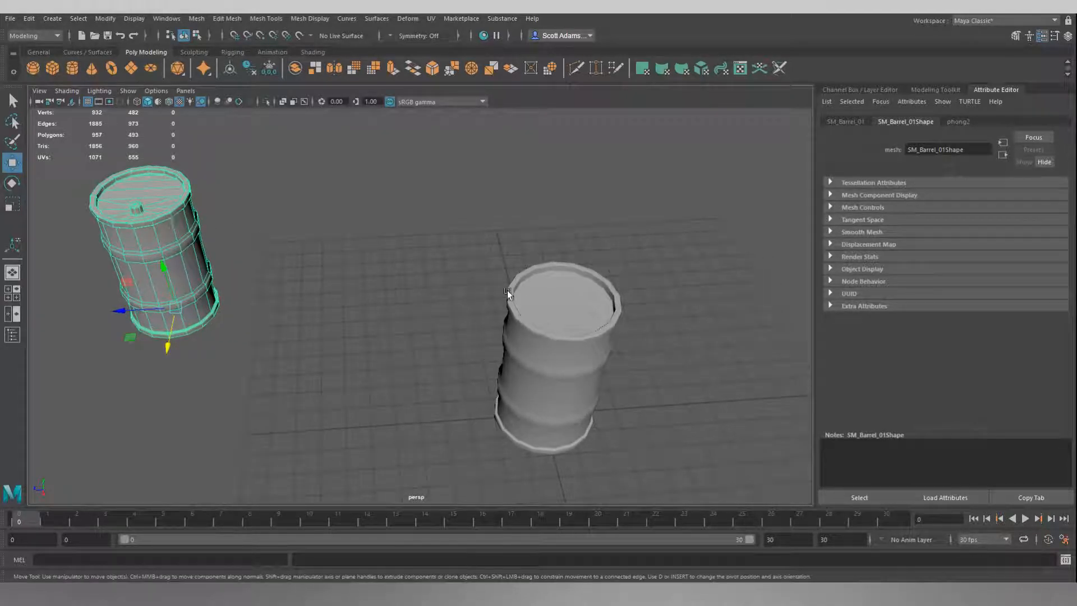
pyautogui.moveTo(433, 273)
pyautogui.keyDown('alt'); pyautogui.mouseDown()
pyautogui.moveTo(409, 250)
pyautogui.moveTo(414, 232)
pyautogui.moveTo(434, 258)
pyautogui.mouseUp(); pyautogui.keyUp('alt')
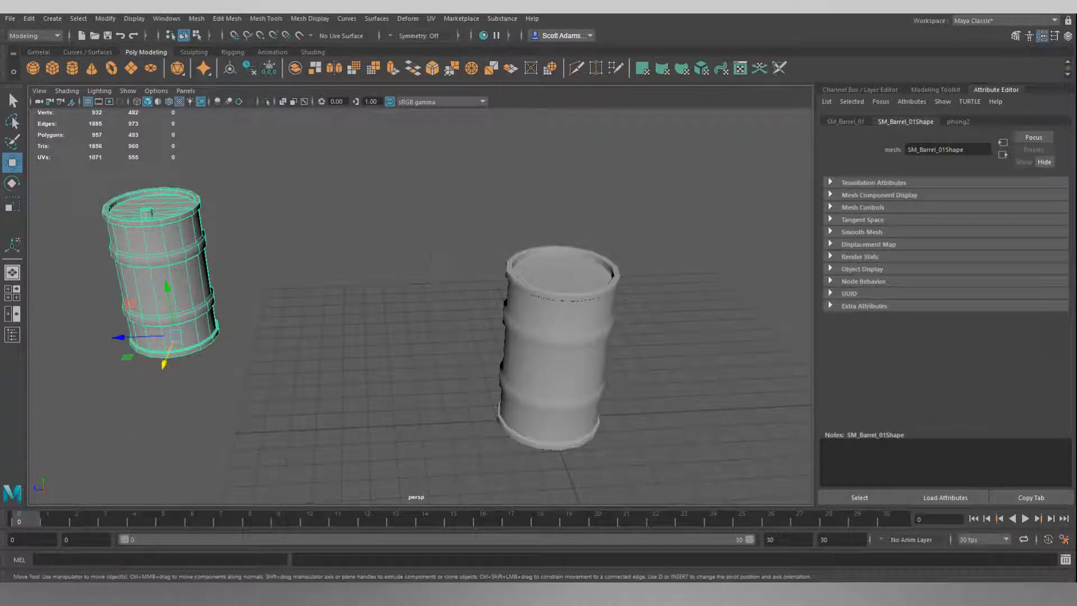